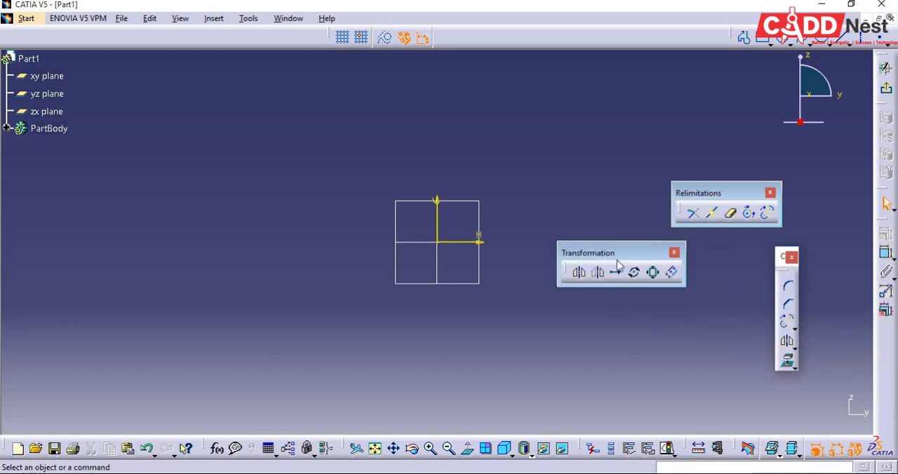
Close the Relimitations toolbar and sketch a rectangle about 27 mm wide and 87 mm high on the negative H side of the origin.
{"action": "left_click", "coordinate": [770, 192]}
{"action": "left_click_drag", "start_coordinate": [660, 260], "coordinate": [710, 224]}
{"action": "left_click", "coordinate": [763, 40]}
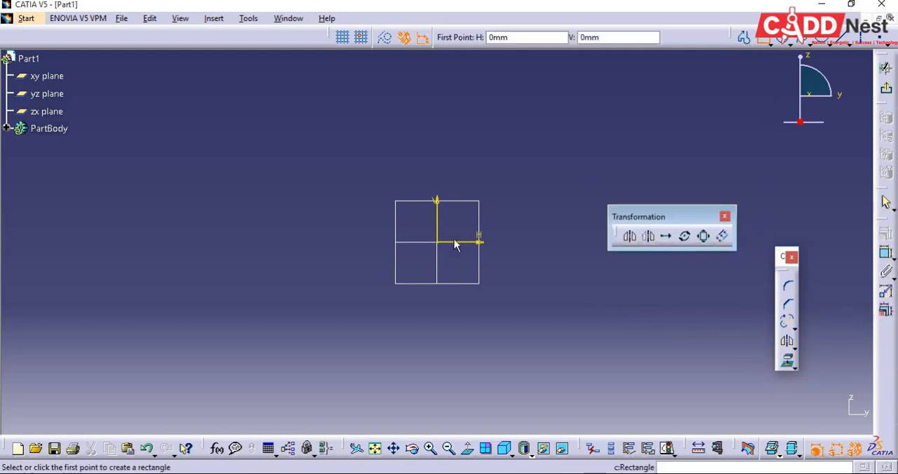
{"action": "left_click", "coordinate": [273, 147]}
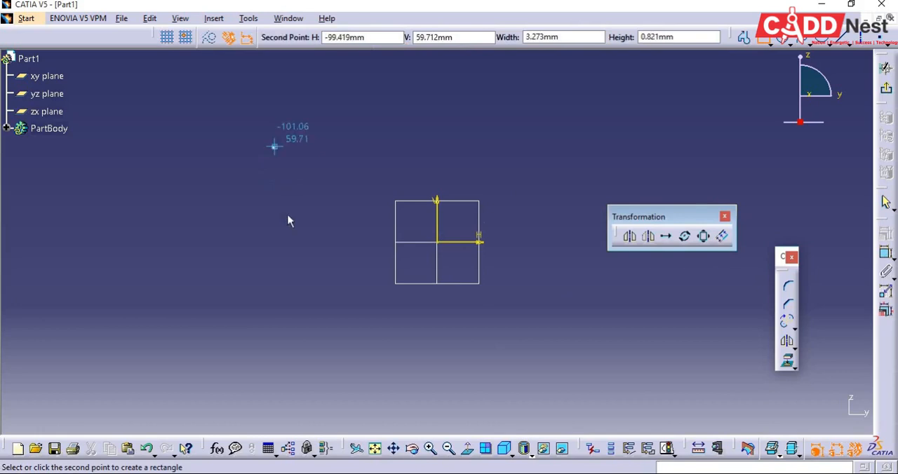
{"action": "left_click", "coordinate": [315, 287]}
{"action": "left_click", "coordinate": [344, 340]}
{"action": "left_click_drag", "start_coordinate": [658, 223], "coordinate": [671, 202]}
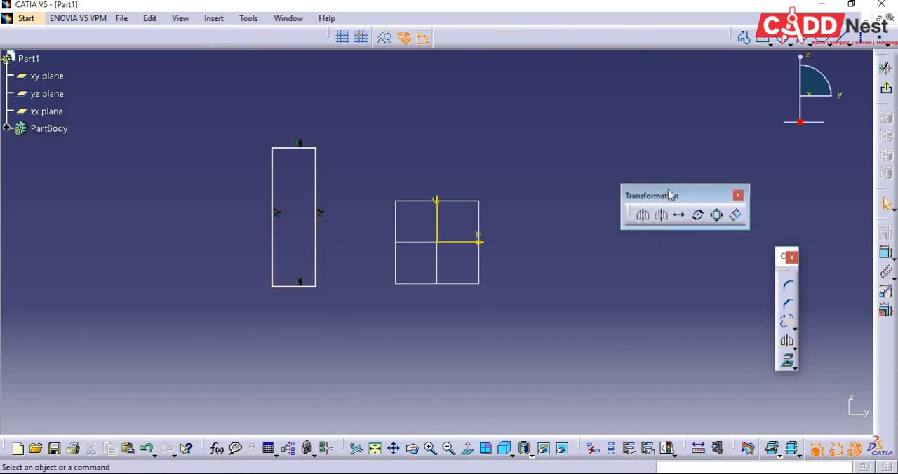
{"action": "left_click_drag", "start_coordinate": [638, 226], "coordinate": [734, 185]}
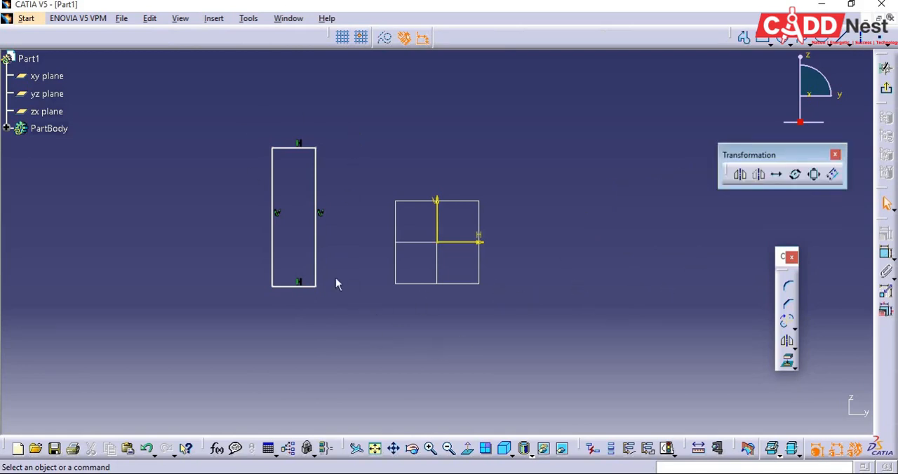
Mirror the whole rectangle about the vertical axis, keeping the original.
{"action": "mouse_move", "coordinate": [214, 95]}
{"action": "left_mouse_down"}
{"action": "mouse_move", "coordinate": [349, 290]}
{"action": "mouse_move", "coordinate": [354, 322]}
{"action": "left_mouse_up"}
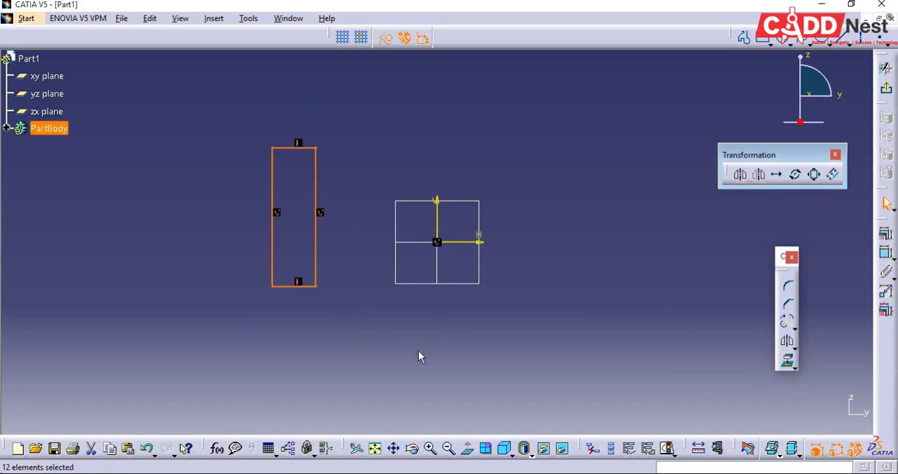
{"action": "left_click", "coordinate": [741, 175]}
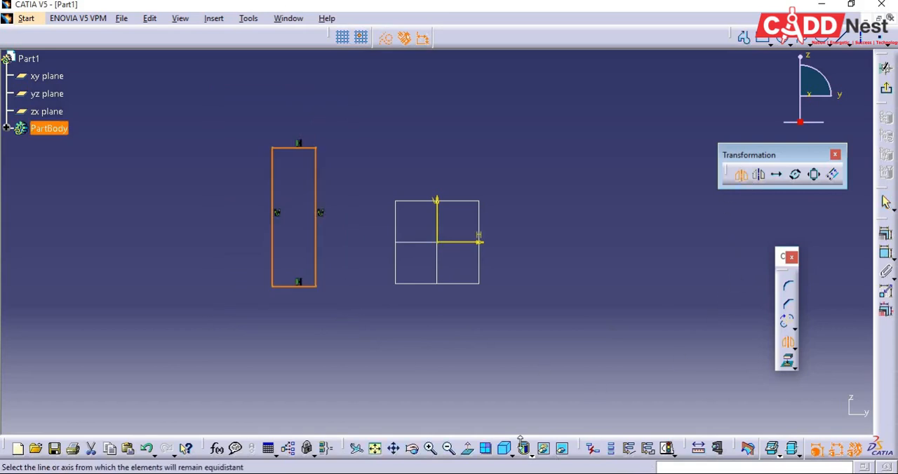
{"action": "left_click", "coordinate": [437, 237]}
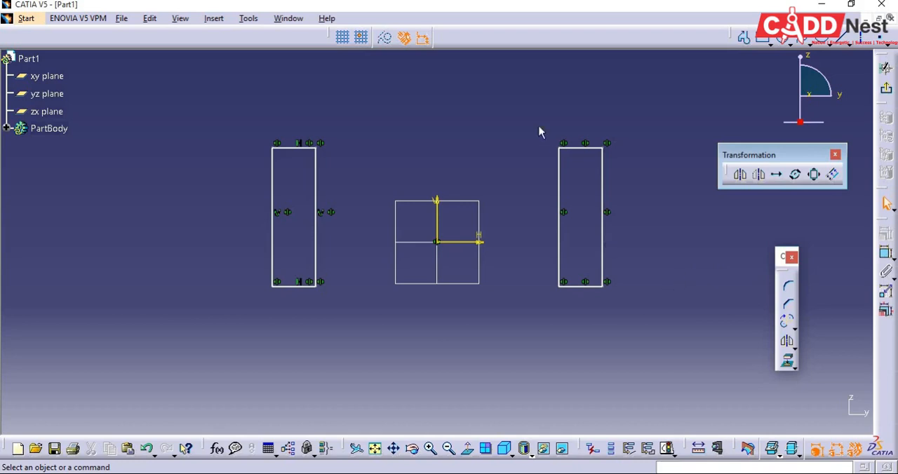
Delete the mirrored copy and flip the original rectangle across the vertical axis with Symmetry.
{"action": "left_click_drag", "start_coordinate": [528, 117], "coordinate": [680, 381]}
{"action": "key", "text": "Delete"}
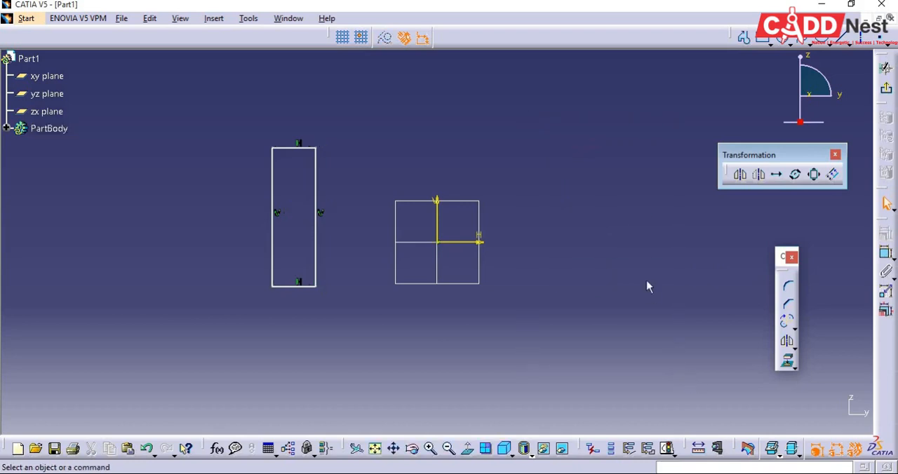
{"action": "left_click", "coordinate": [758, 175]}
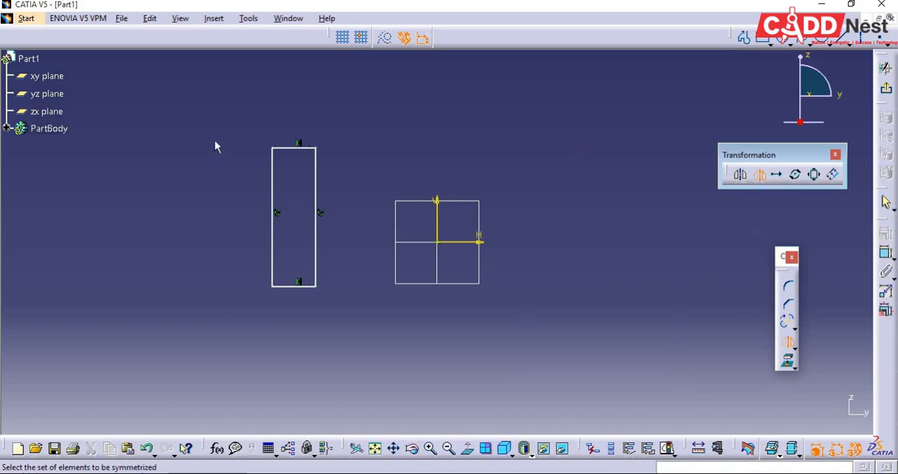
{"action": "left_click_drag", "start_coordinate": [236, 109], "coordinate": [351, 336]}
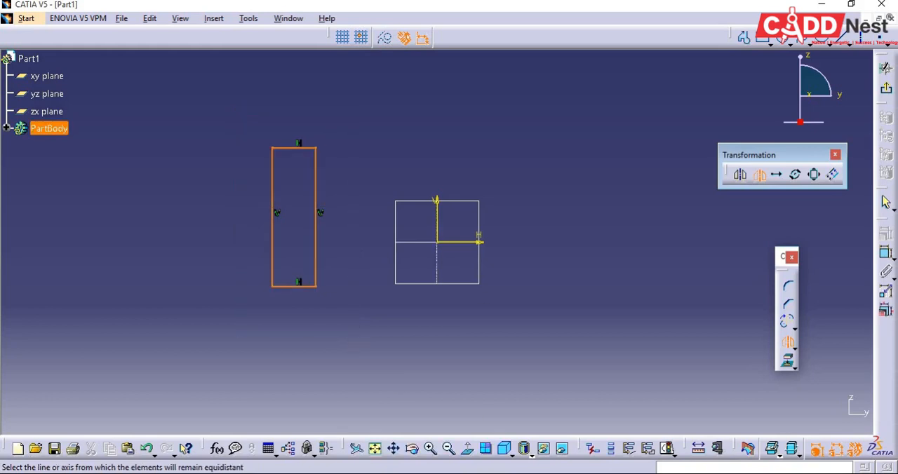
{"action": "left_click", "coordinate": [437, 226]}
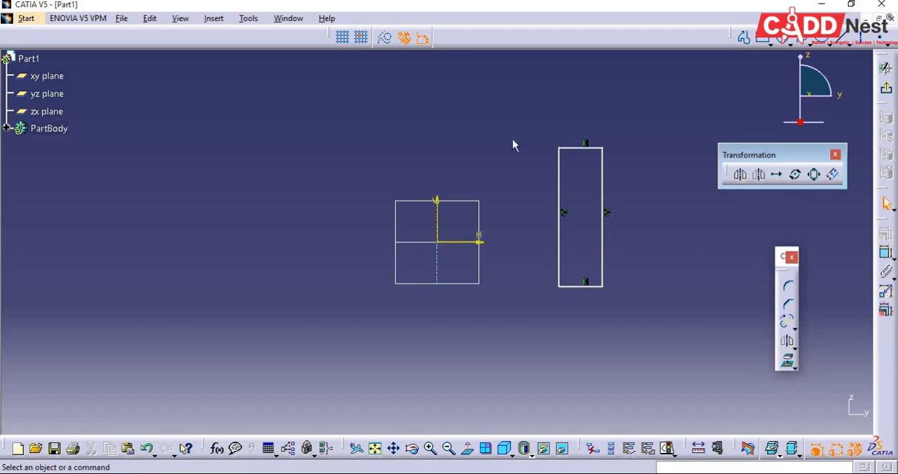
Delete the flipped rectangle and sketch a small circle centred at about H -74 mm, V 67 mm.
{"action": "mouse_move", "coordinate": [449, 91]}
{"action": "left_mouse_down"}
{"action": "mouse_move", "coordinate": [660, 315]}
{"action": "mouse_move", "coordinate": [649, 350]}
{"action": "left_mouse_up"}
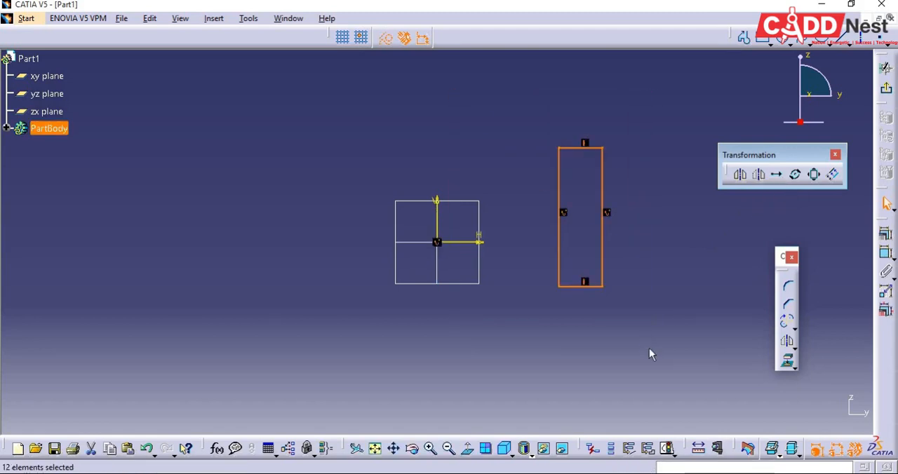
{"action": "key", "text": "Delete"}
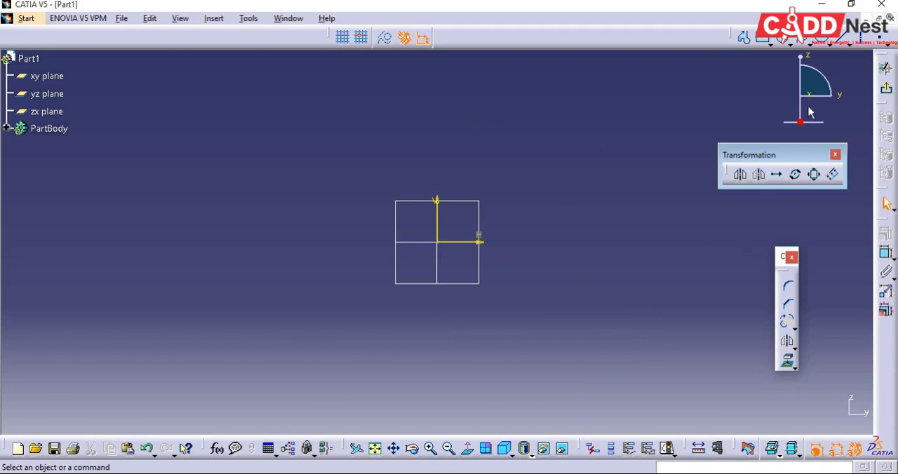
{"action": "left_click", "coordinate": [783, 40]}
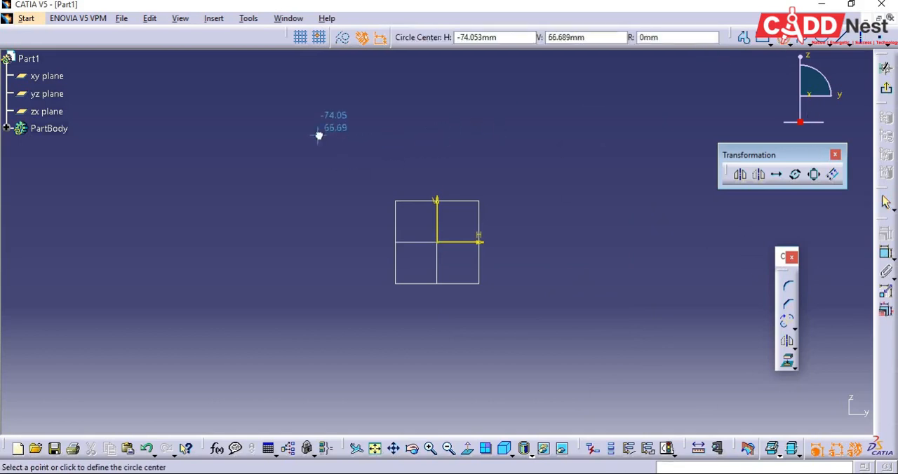
{"action": "left_click", "coordinate": [318, 135]}
{"action": "left_click", "coordinate": [337, 140]}
{"action": "left_click", "coordinate": [431, 190]}
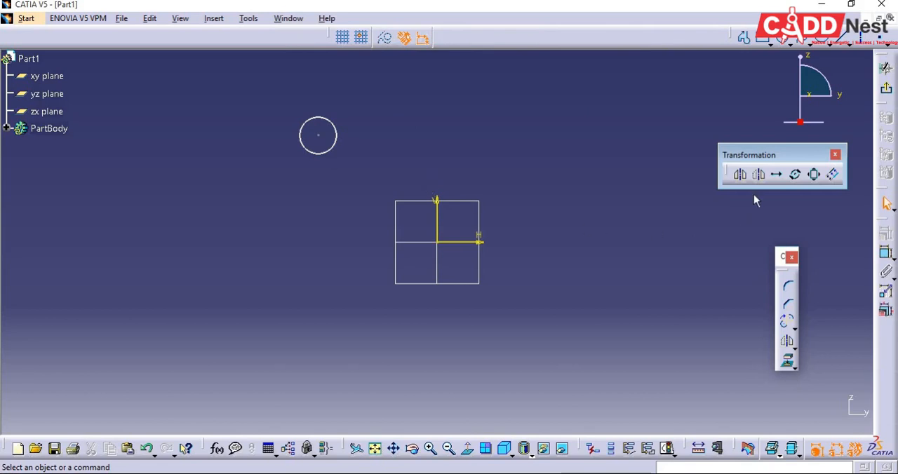
Translate the circle horizontally from its centre in duplicate mode, with 5 instances and a length of 50 mm.
{"action": "left_click_drag", "start_coordinate": [777, 156], "coordinate": [756, 158]}
{"action": "left_click_drag", "start_coordinate": [258, 87], "coordinate": [364, 179]}
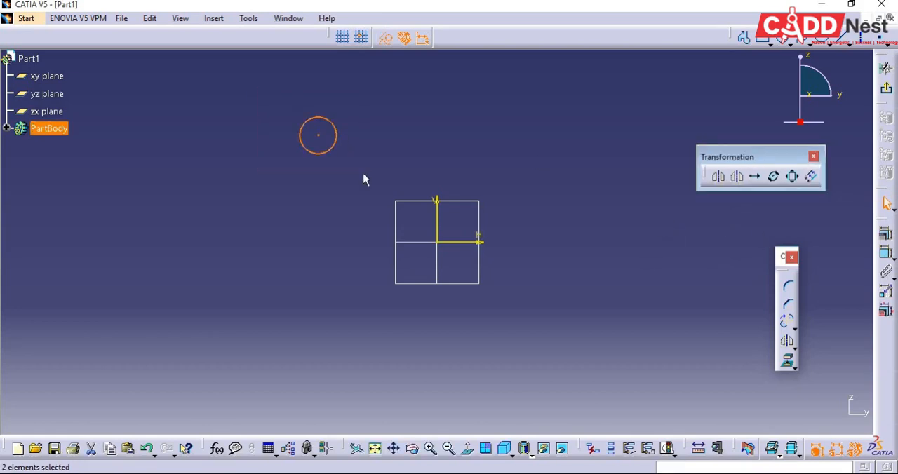
{"action": "left_click", "coordinate": [756, 178]}
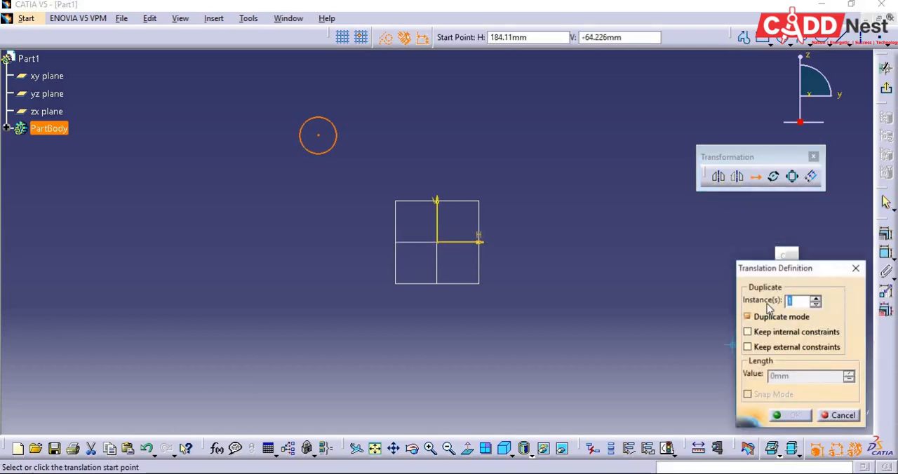
{"action": "type", "text": "5"}
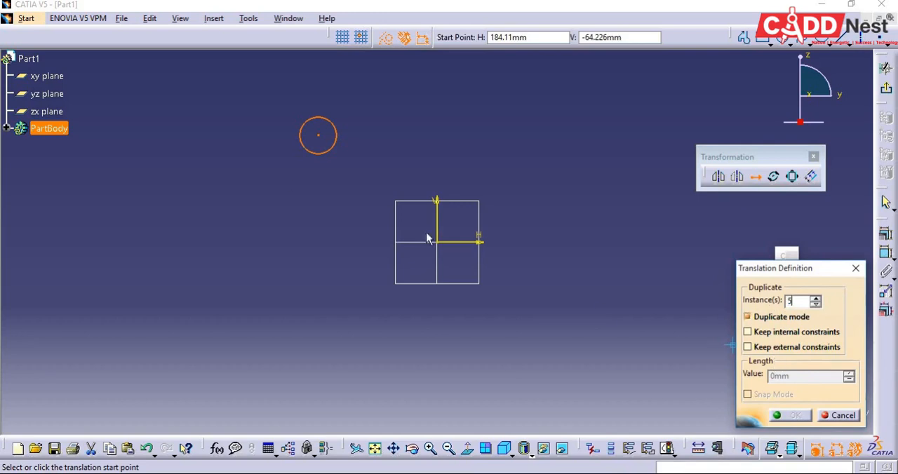
{"action": "left_click", "coordinate": [319, 137]}
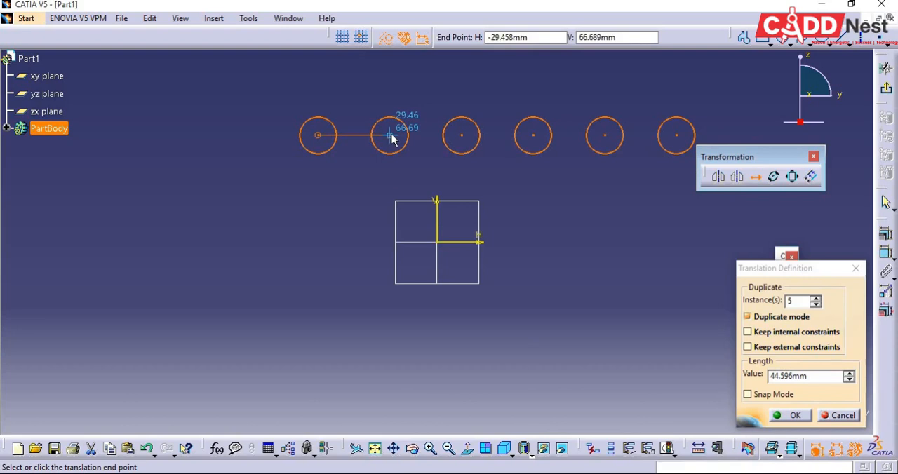
{"action": "left_click", "coordinate": [779, 376]}
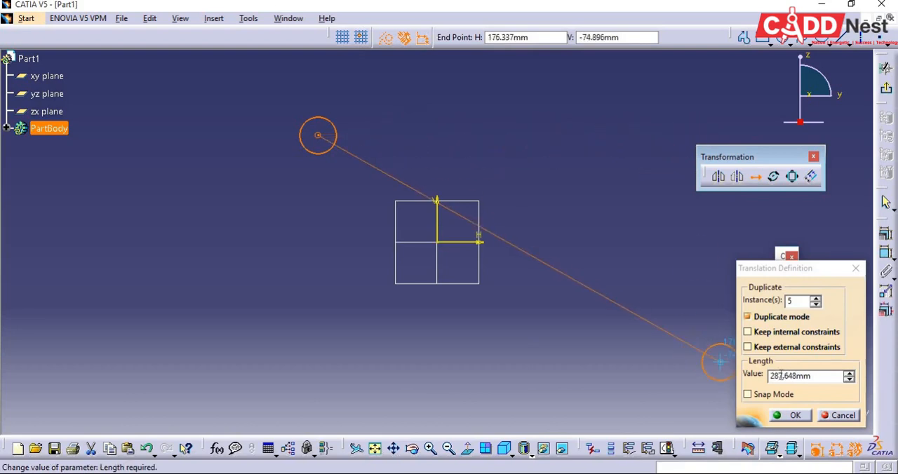
{"action": "double_click", "coordinate": [779, 376]}
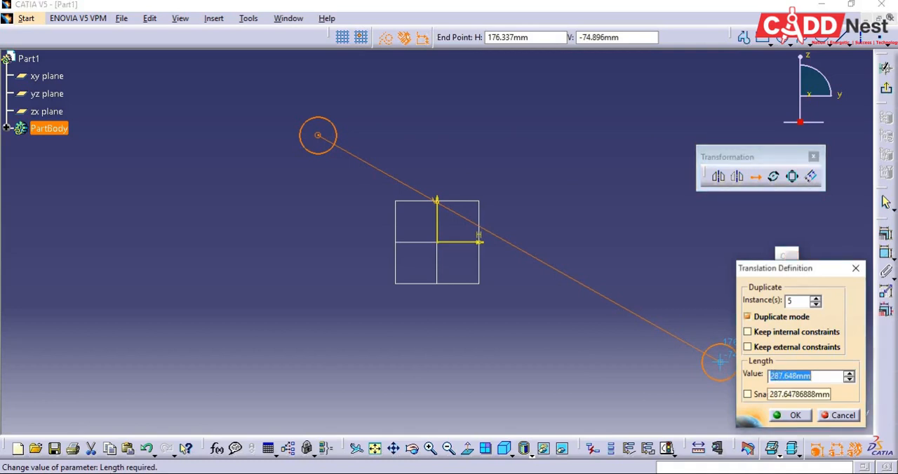
{"action": "type", "text": "50"}
{"action": "key", "text": "Return"}
{"action": "mouse_move", "coordinate": [379, 143]}
{"action": "middle_mouse_down"}
{"action": "mouse_move", "coordinate": [340, 138]}
{"action": "mouse_move", "coordinate": [213, 171]}
{"action": "middle_mouse_up"}
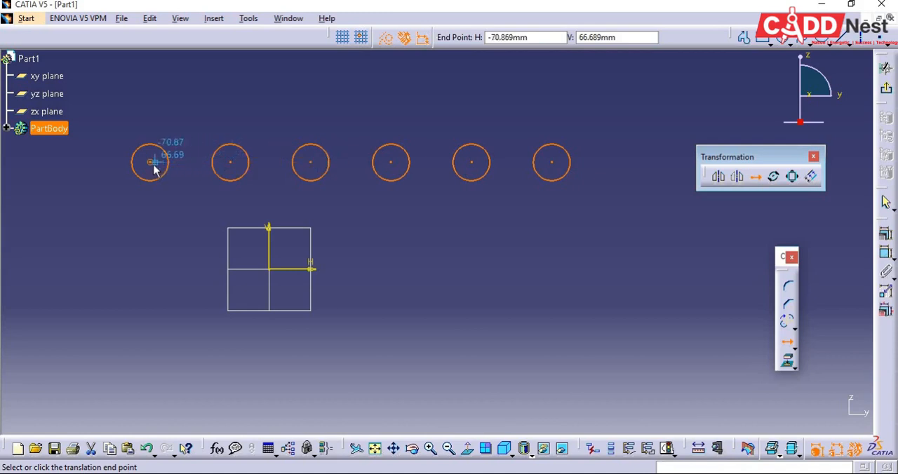
{"action": "left_click", "coordinate": [200, 167]}
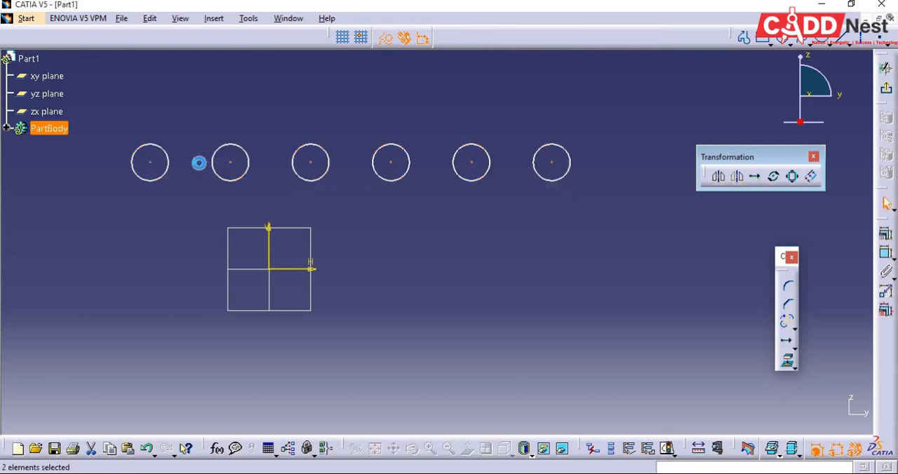
Delete the five translated copies, keeping only the original circle.
{"action": "middle_click_drag", "start_coordinate": [429, 274], "coordinate": [477, 267]}
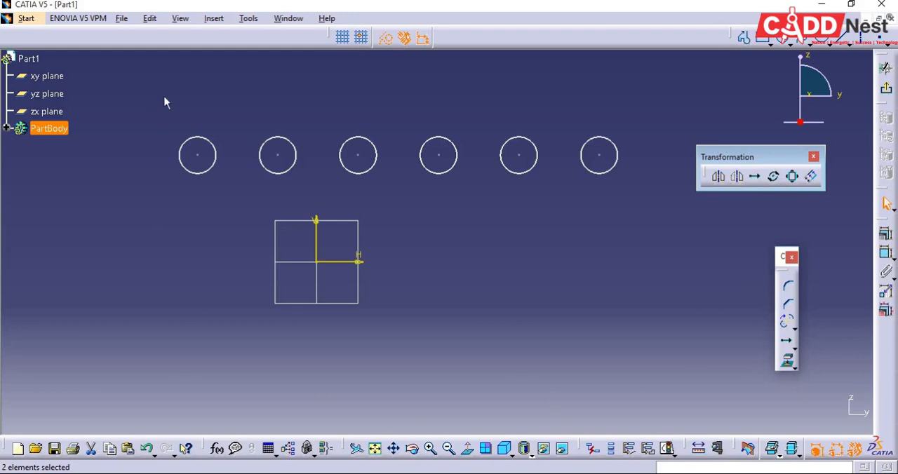
{"action": "middle_click_drag", "start_coordinate": [382, 337], "coordinate": [401, 304]}
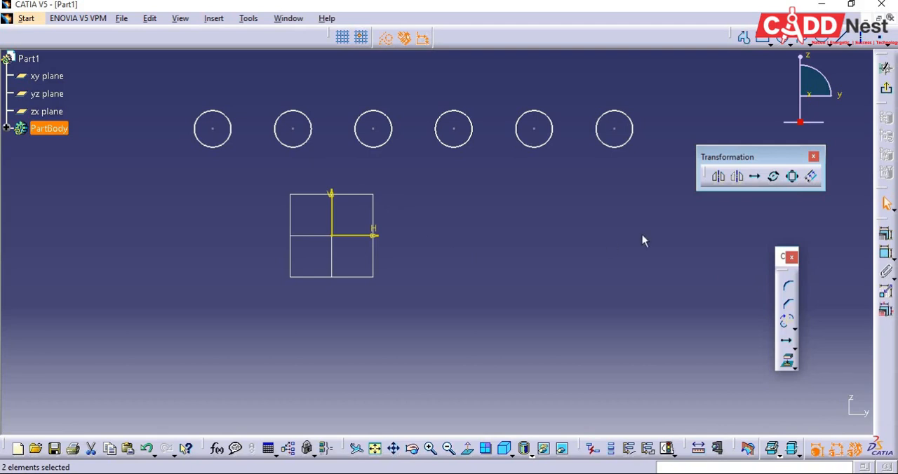
{"action": "left_click_drag", "start_coordinate": [254, 67], "coordinate": [647, 200]}
{"action": "key", "text": "Delete"}
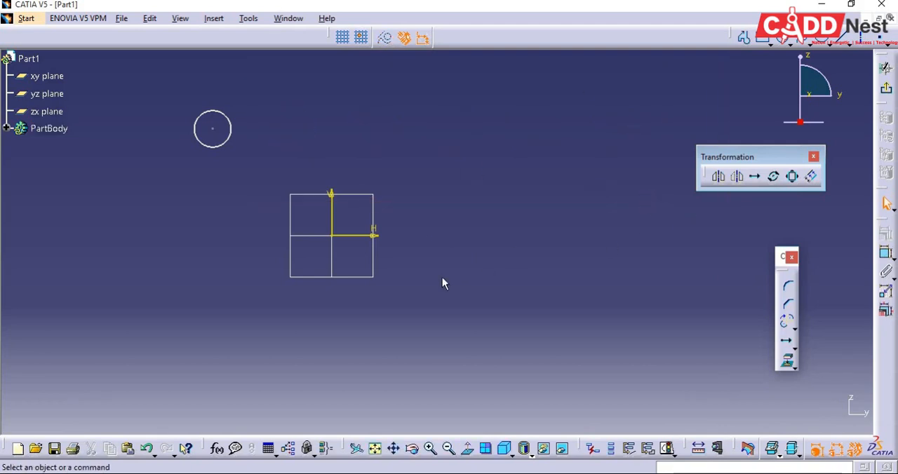
Rotate the circle about the origin in duplicate mode with 10 instances at an angle of 360/10 (36 deg), referenced to the circle's centre.
{"action": "middle_click_drag", "start_coordinate": [442, 283], "coordinate": [563, 339]}
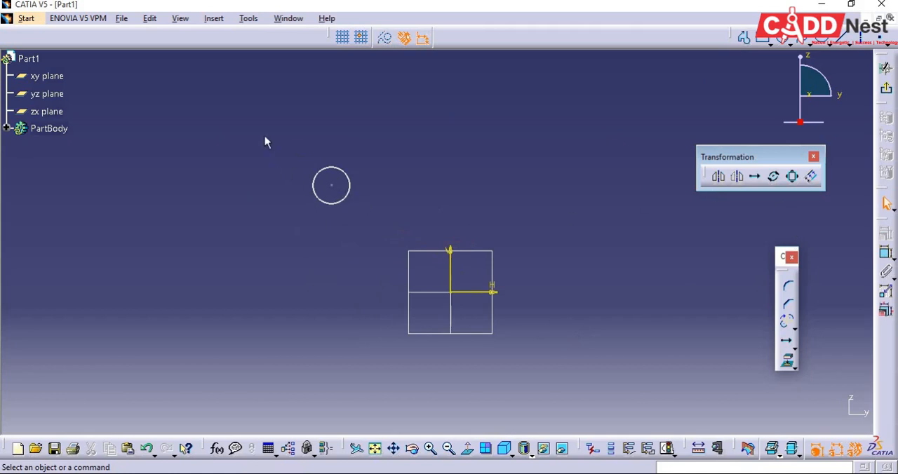
{"action": "left_click_drag", "start_coordinate": [264, 137], "coordinate": [384, 237]}
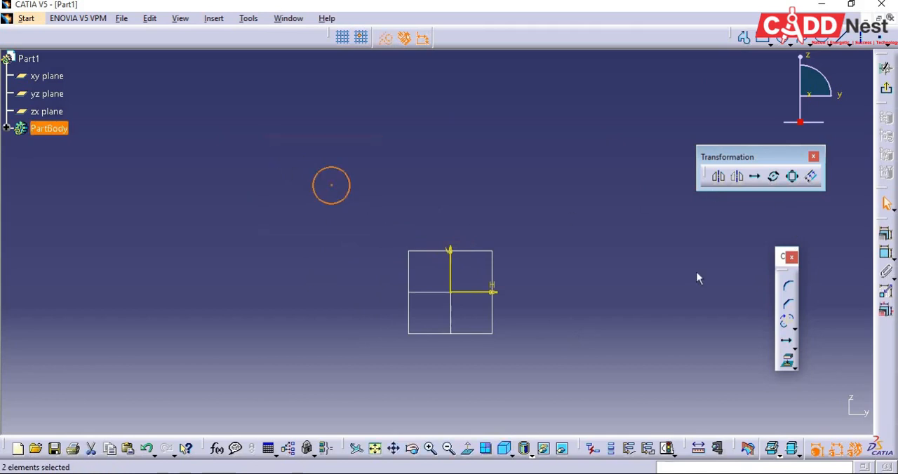
{"action": "left_click", "coordinate": [773, 177]}
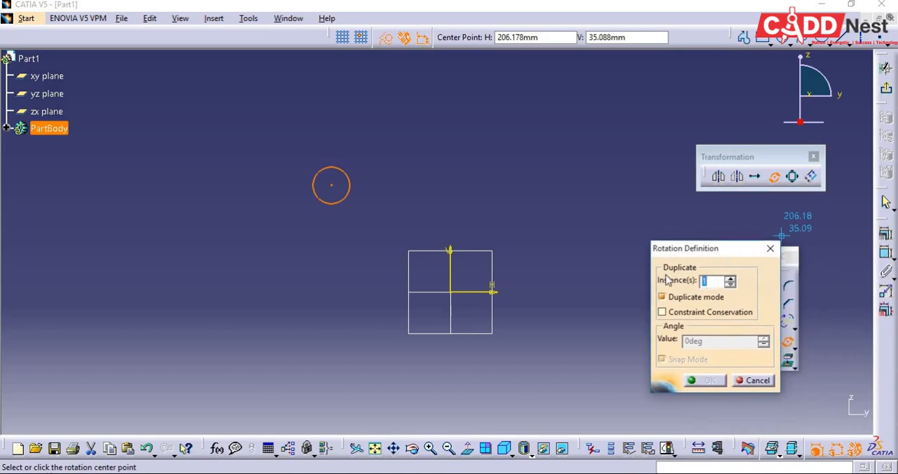
{"action": "type", "text": "10"}
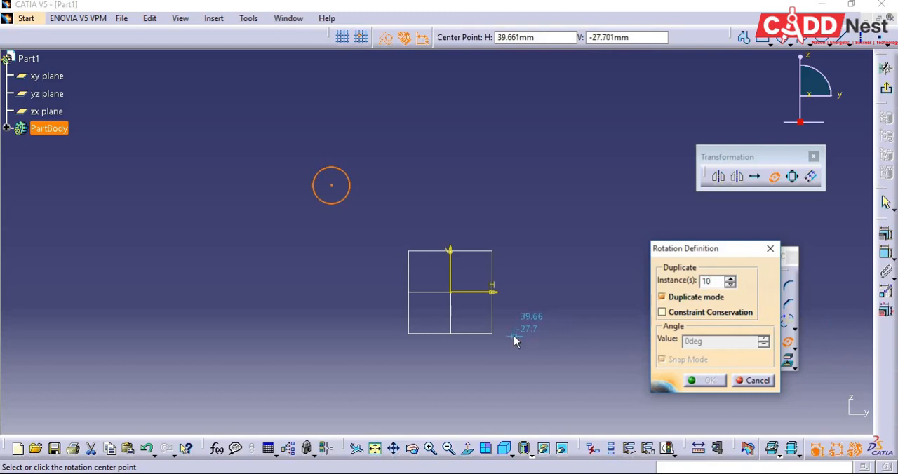
{"action": "left_click", "coordinate": [453, 293]}
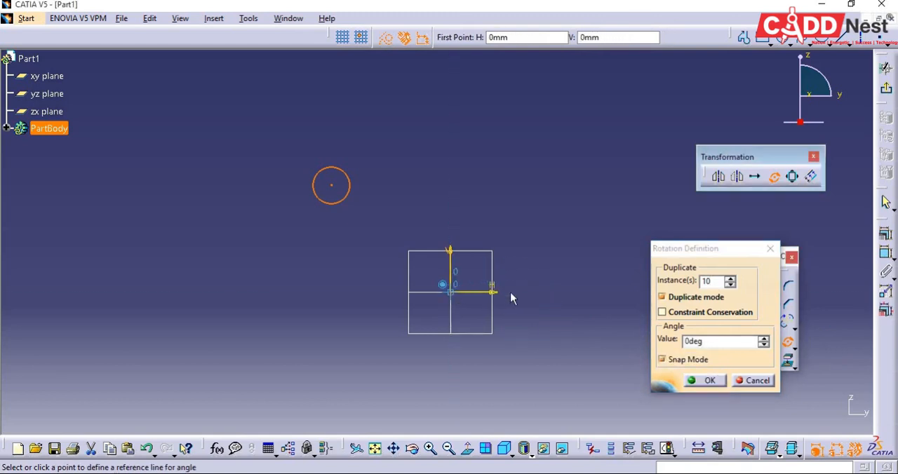
{"action": "left_click", "coordinate": [338, 188]}
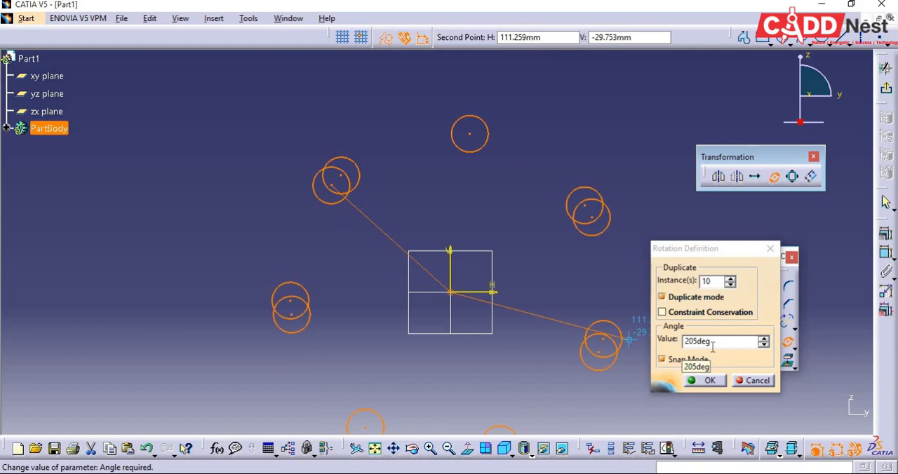
{"action": "double_click", "coordinate": [701, 342]}
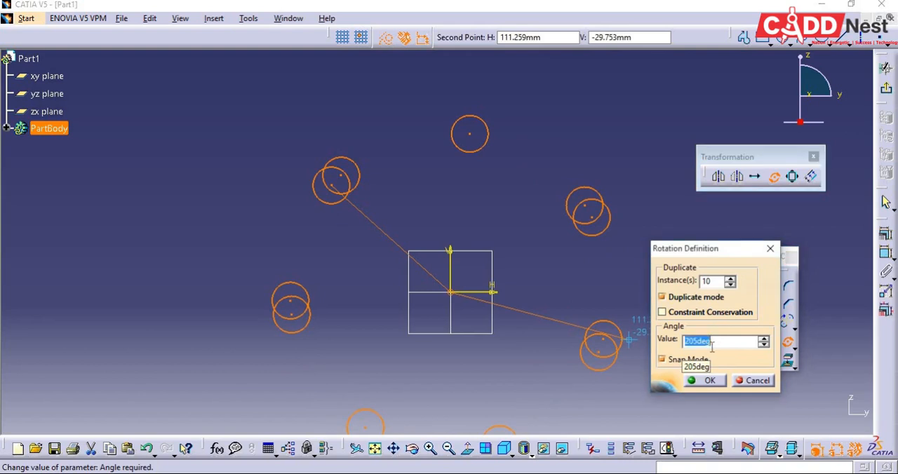
{"action": "type", "text": "360/10"}
{"action": "key", "text": "Return"}
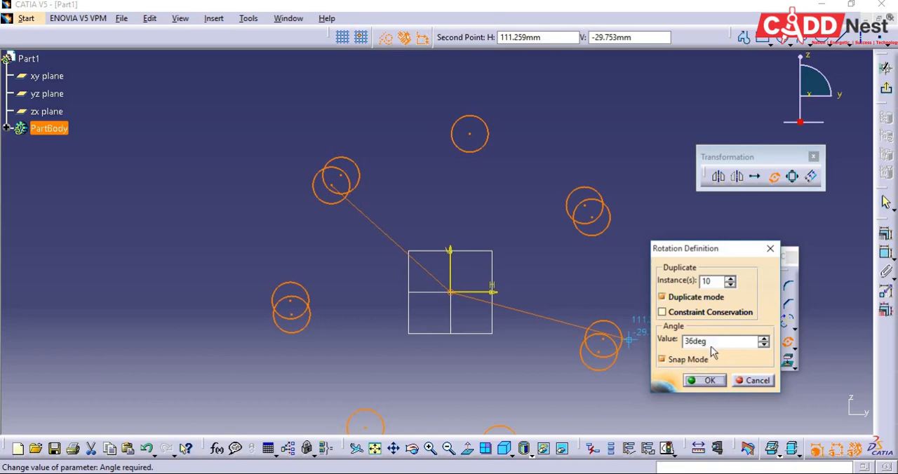
{"action": "left_click", "coordinate": [712, 342]}
{"action": "middle_click_drag", "start_coordinate": [618, 266], "coordinate": [621, 280]}
{"action": "left_click", "coordinate": [613, 263]}
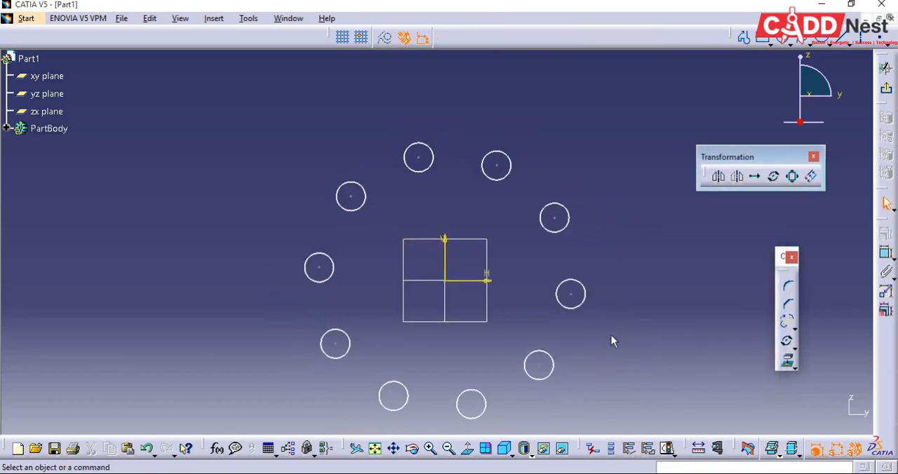
Delete all ten circles of the circular pattern around the origin.
{"action": "middle_click_drag", "start_coordinate": [611, 342], "coordinate": [609, 308]}
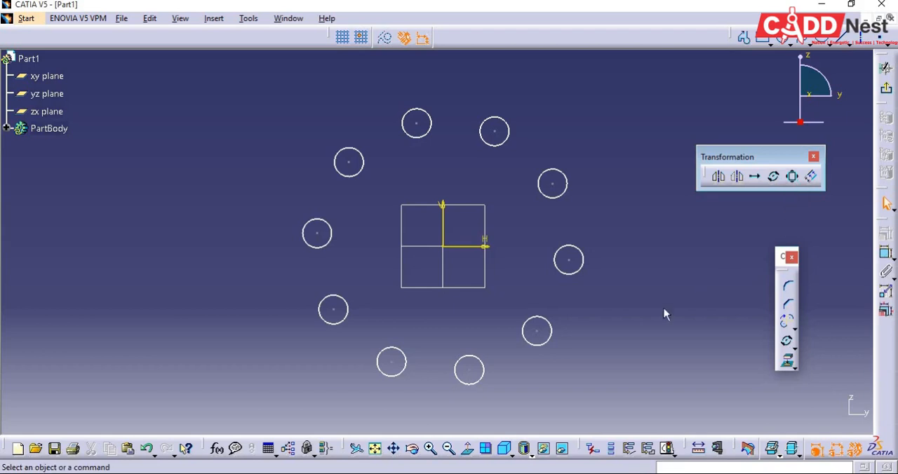
{"action": "left_click_drag", "start_coordinate": [268, 104], "coordinate": [624, 408]}
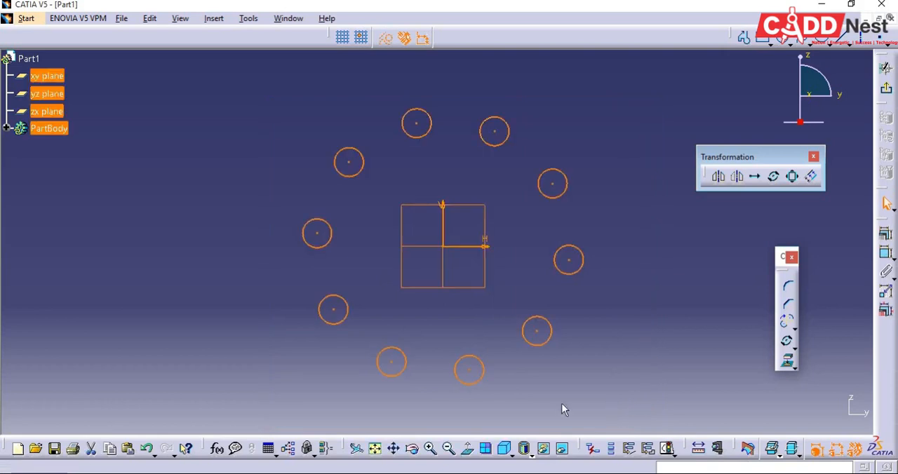
{"action": "key", "text": "Delete"}
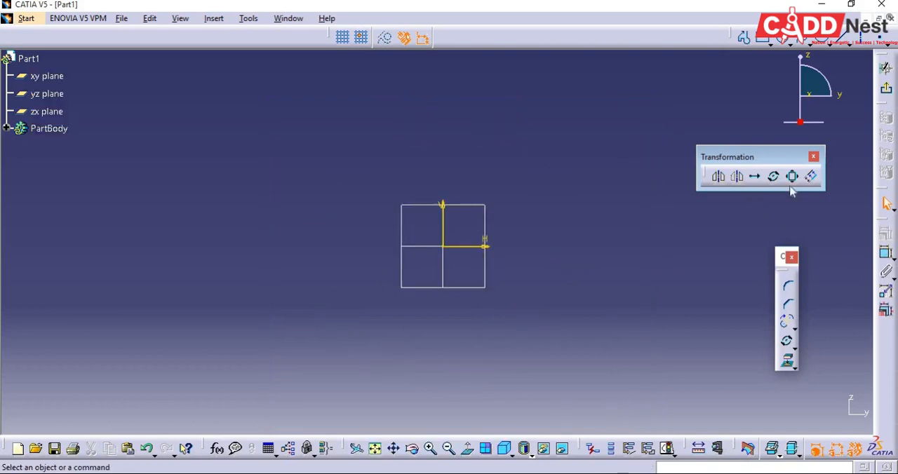
Sketch a closed, irregular seven-sided profile left of the origin, with its upper-left corner at about H -133 mm, V 52 mm.
{"action": "left_click", "coordinate": [744, 37]}
{"action": "left_click", "coordinate": [280, 237]}
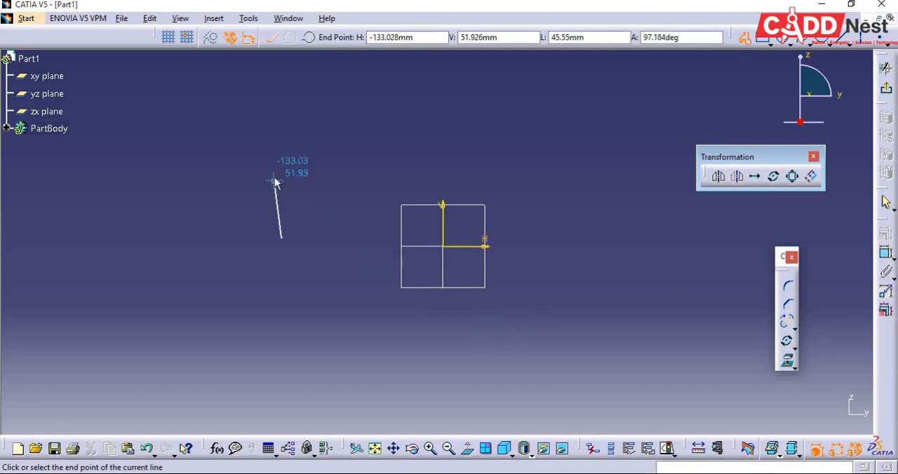
{"action": "left_click", "coordinate": [274, 179]}
{"action": "left_click", "coordinate": [344, 179]}
{"action": "left_click", "coordinate": [361, 242]}
{"action": "left_click", "coordinate": [368, 335]}
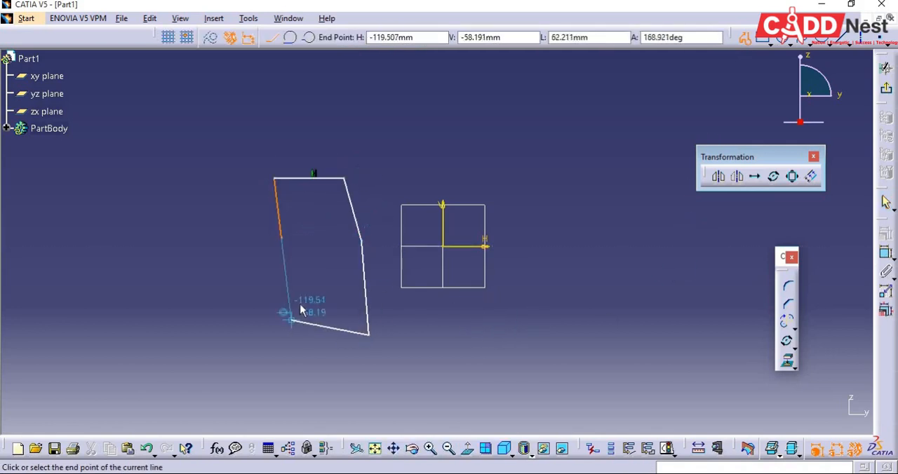
{"action": "left_click", "coordinate": [294, 318]}
{"action": "left_click", "coordinate": [314, 260]}
{"action": "left_click", "coordinate": [281, 237]}
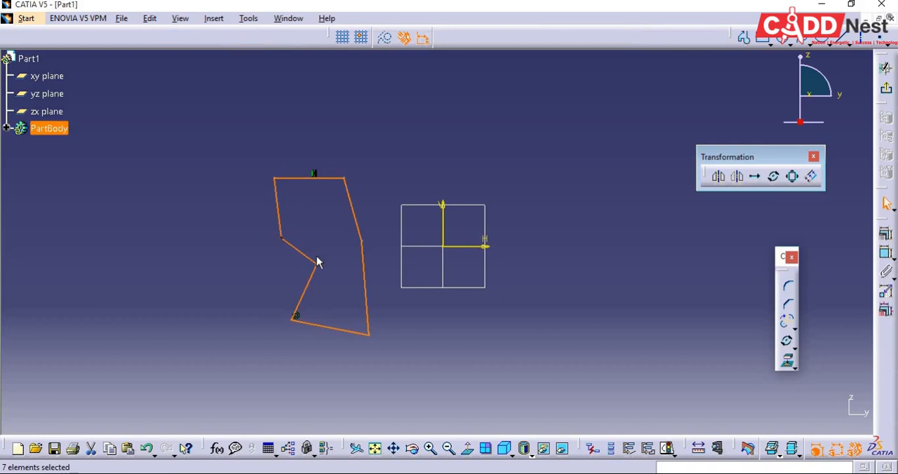
{"action": "left_click", "coordinate": [496, 366]}
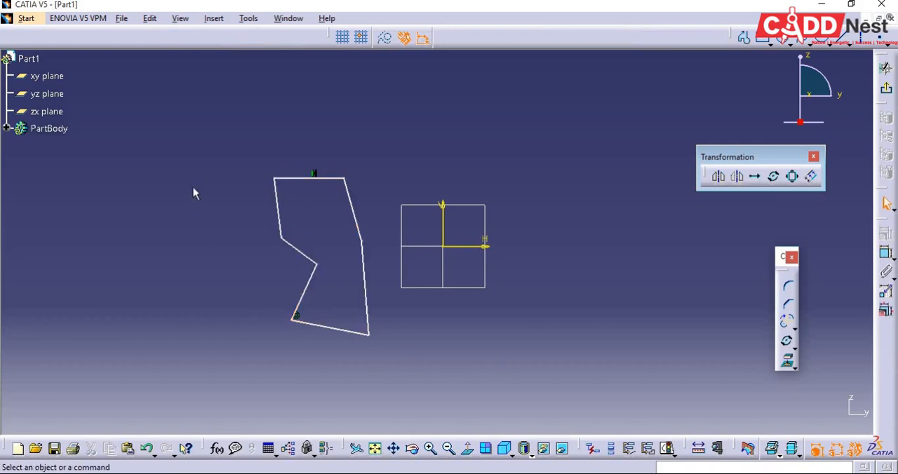
Scale the whole profile in duplicate mode by a value of 2, using a scaling centre just outside its upper-left side.
{"action": "middle_click_drag", "start_coordinate": [457, 332], "coordinate": [482, 379]}
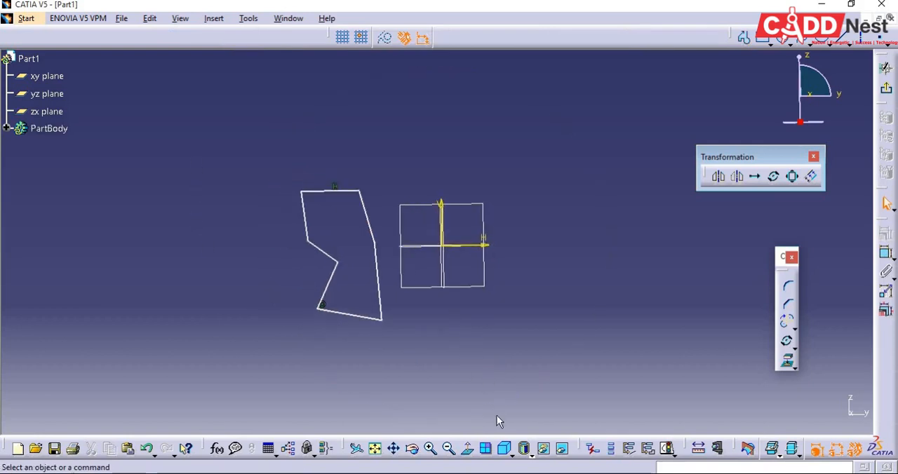
{"action": "left_click", "coordinate": [375, 448]}
{"action": "left_click", "coordinate": [468, 449]}
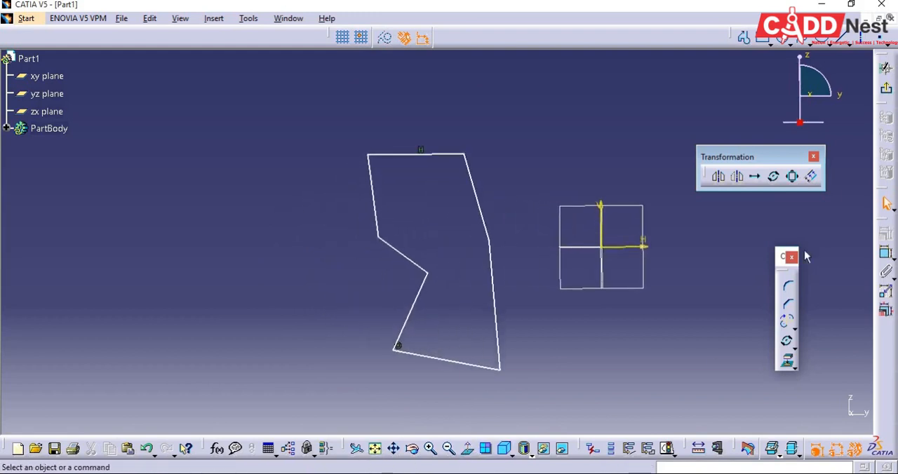
{"action": "left_click", "coordinate": [794, 178]}
{"action": "left_click", "coordinate": [662, 283]}
{"action": "left_click_drag", "start_coordinate": [307, 87], "coordinate": [534, 393]}
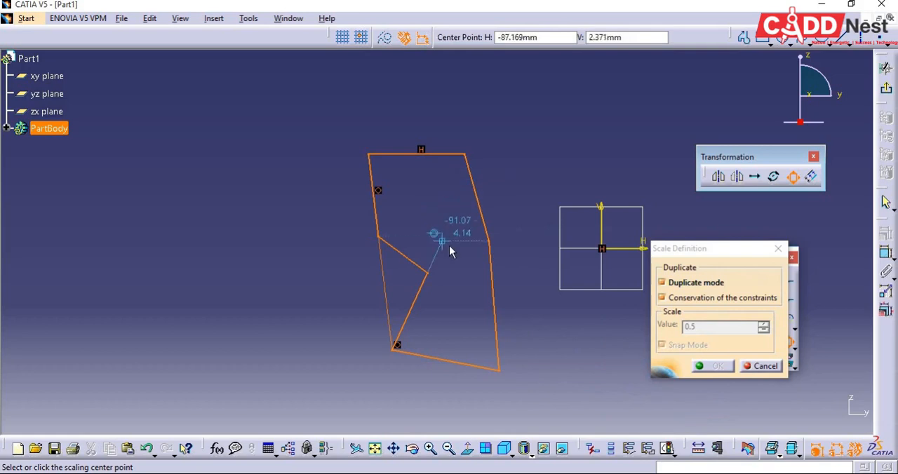
{"action": "left_click", "coordinate": [282, 187]}
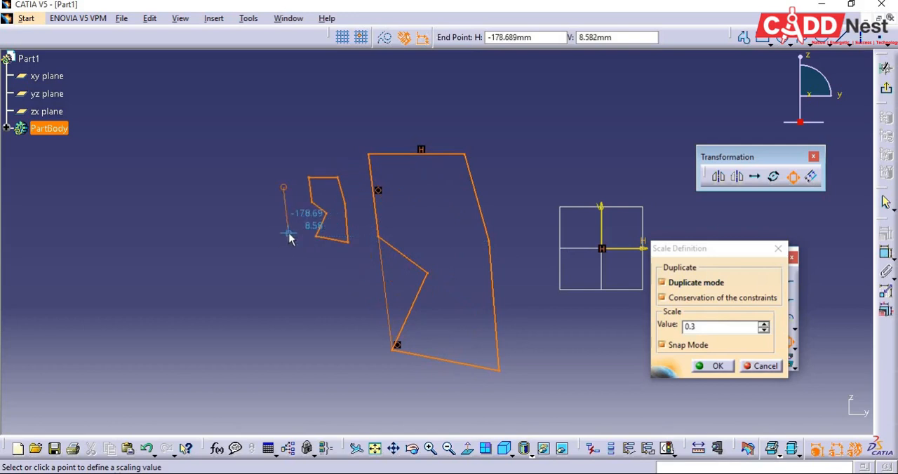
{"action": "left_click", "coordinate": [707, 330]}
{"action": "type", "text": "2"}
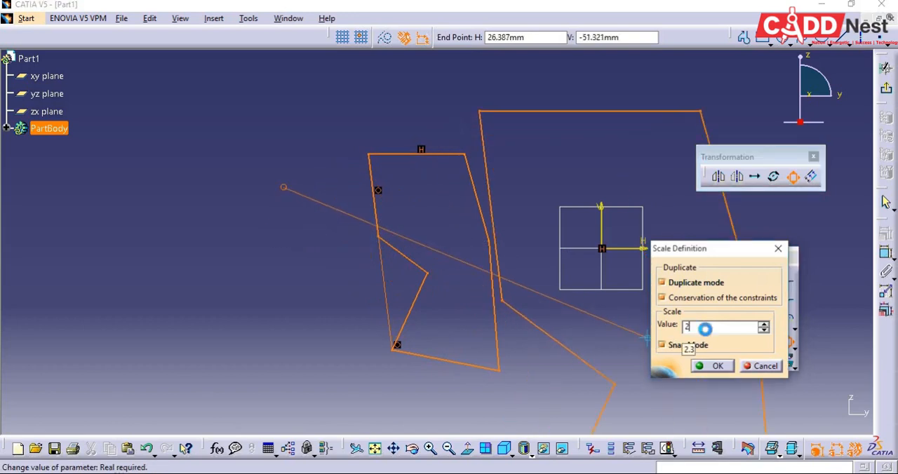
{"action": "key", "text": "Return"}
Scale the original small profile in duplicate mode by 3.1 about a centre at roughly H -177 mm, V 35 mm.
{"action": "mouse_move", "coordinate": [729, 356]}
{"action": "middle_mouse_down"}
{"action": "mouse_move", "coordinate": [734, 400]}
{"action": "mouse_move", "coordinate": [639, 315]}
{"action": "middle_mouse_up"}
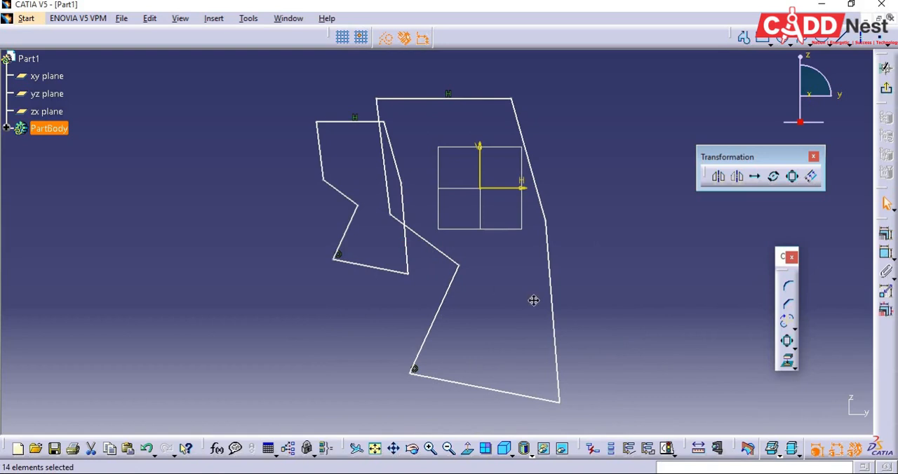
{"action": "middle_click_drag", "start_coordinate": [533, 301], "coordinate": [574, 328]}
{"action": "mouse_move", "coordinate": [290, 115]}
{"action": "left_mouse_down"}
{"action": "mouse_move", "coordinate": [461, 318]}
{"action": "mouse_move", "coordinate": [449, 308]}
{"action": "left_mouse_up"}
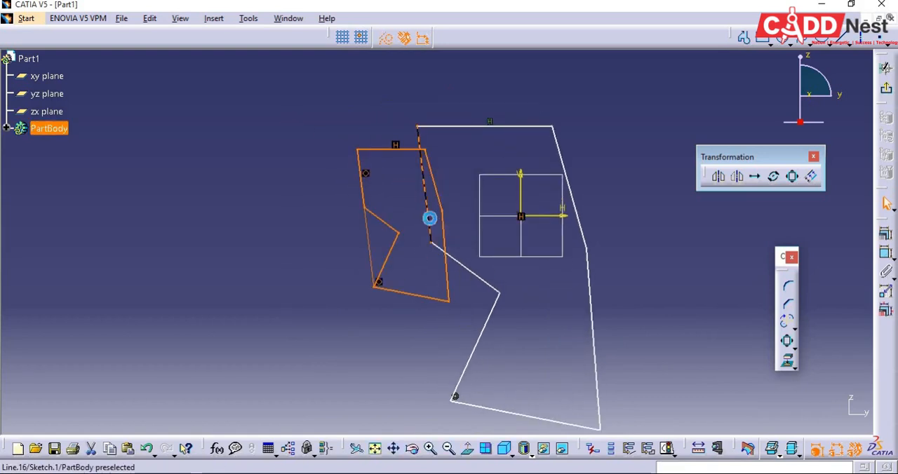
{"action": "left_click", "coordinate": [794, 179]}
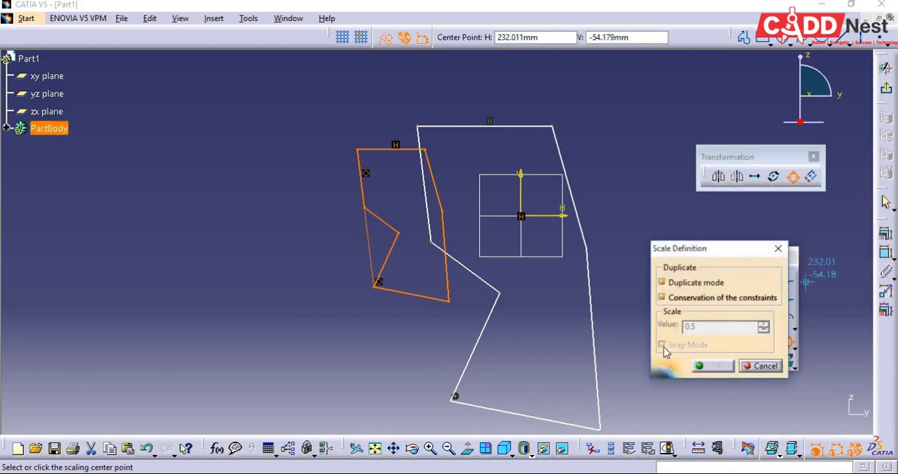
{"action": "left_click", "coordinate": [303, 173]}
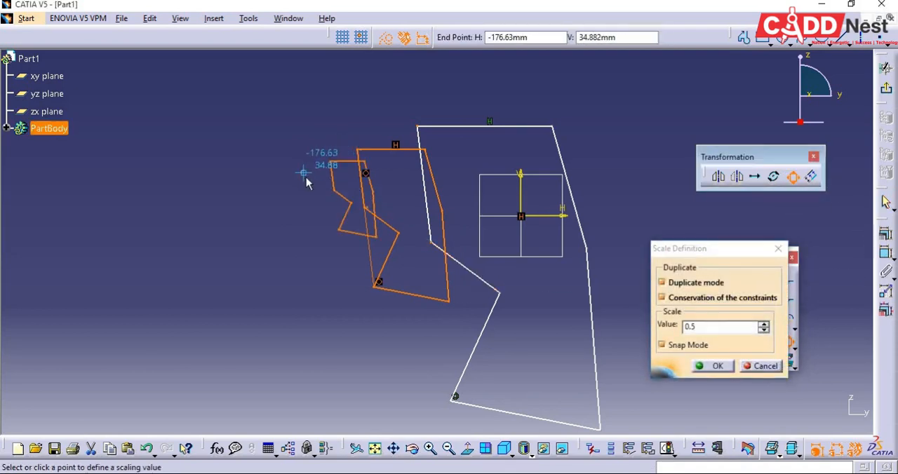
{"action": "left_click", "coordinate": [710, 326]}
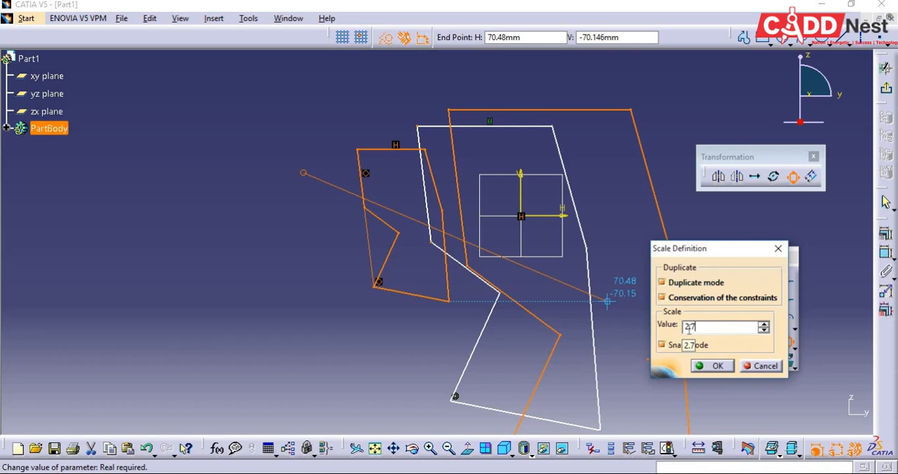
{"action": "double_click", "coordinate": [690, 327]}
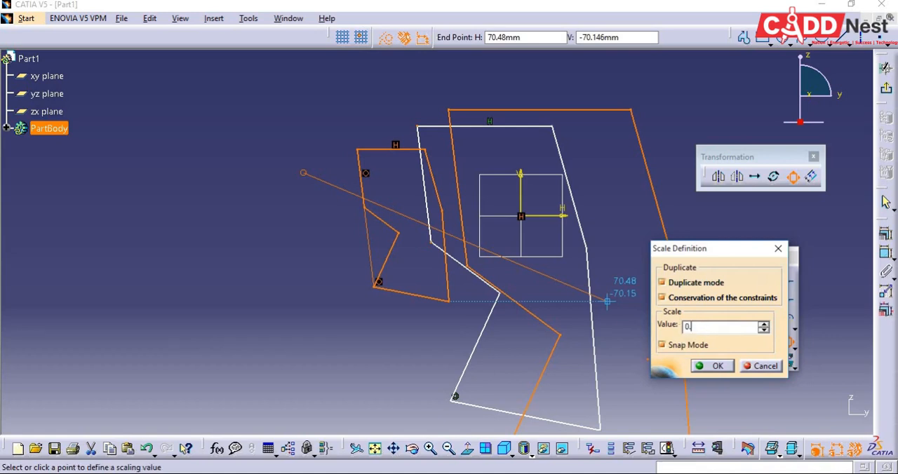
{"action": "left_click", "coordinate": [712, 366]}
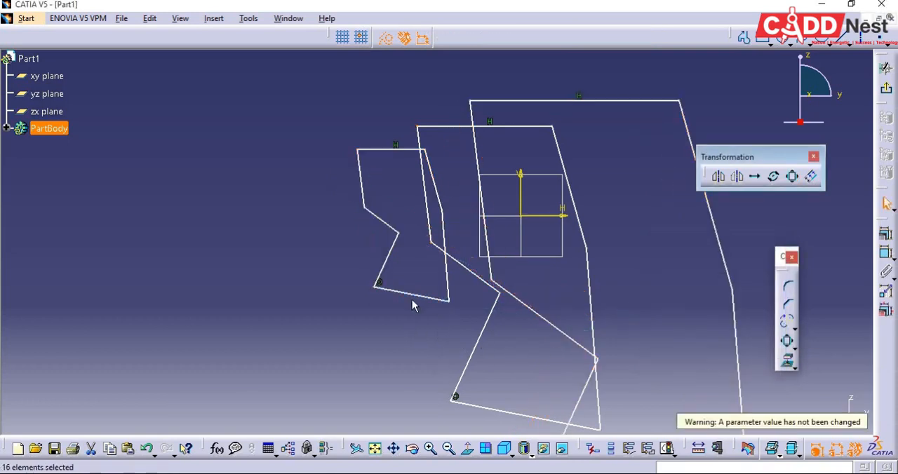
Delete all three profiles and sketch a nearly vertical line left of the origin, starting at about H -44 mm, V 22 mm.
{"action": "mouse_move", "coordinate": [404, 304]}
{"action": "middle_mouse_down"}
{"action": "mouse_move", "coordinate": [416, 340]}
{"action": "mouse_move", "coordinate": [365, 326]}
{"action": "middle_mouse_up"}
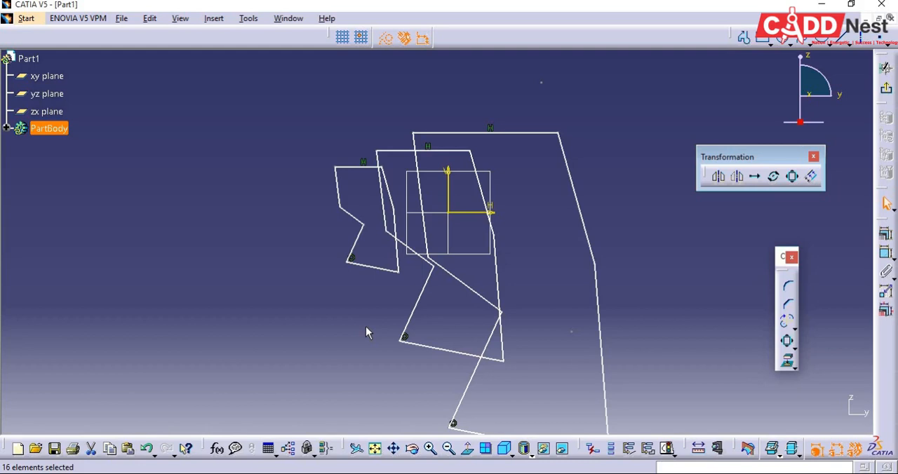
{"action": "middle_click_drag", "start_coordinate": [695, 324], "coordinate": [694, 344], "text": "ctrl"}
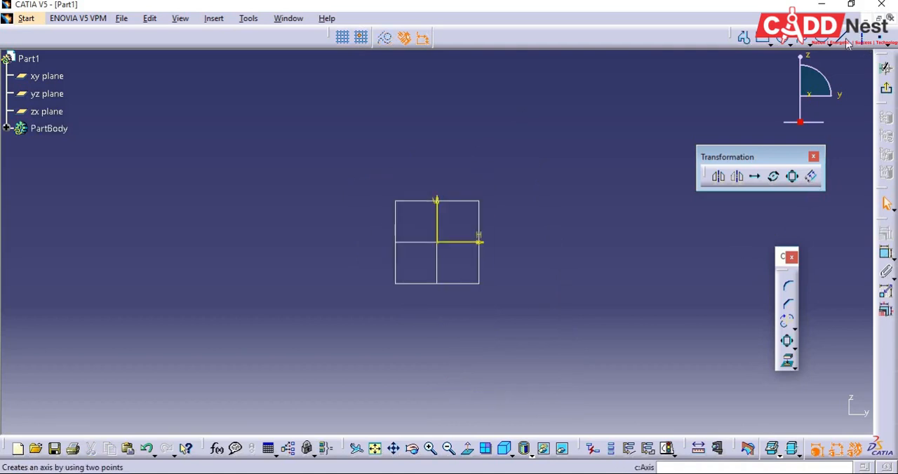
{"action": "left_click", "coordinate": [846, 42]}
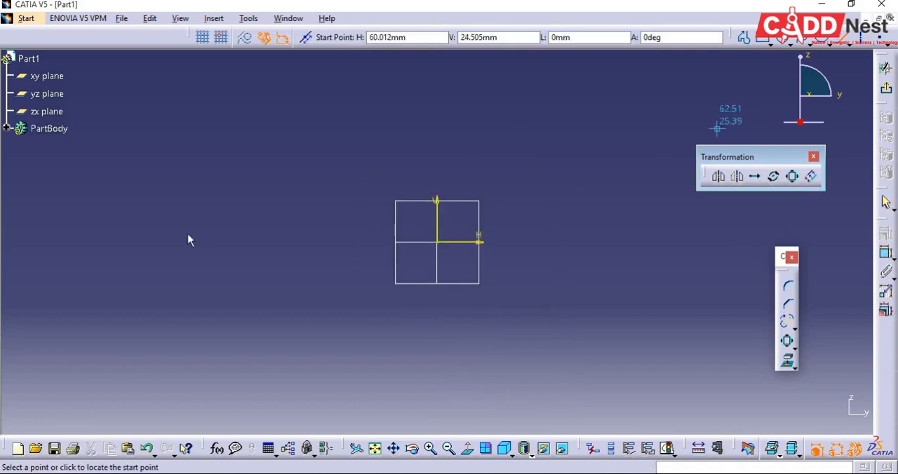
{"action": "left_click", "coordinate": [241, 148]}
{"action": "left_click", "coordinate": [237, 360]}
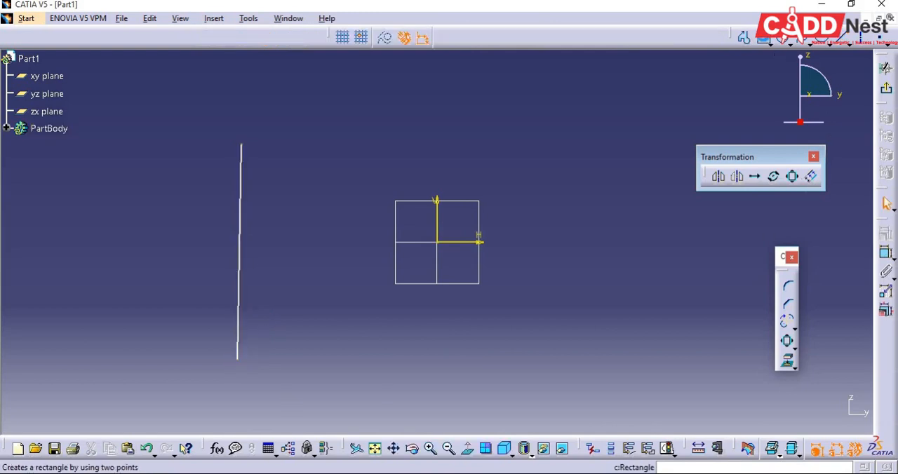
Sketch a rectangle about 21 mm wide and 30 mm high to the right of the origin.
{"action": "left_click", "coordinate": [763, 38]}
{"action": "left_click", "coordinate": [559, 185]}
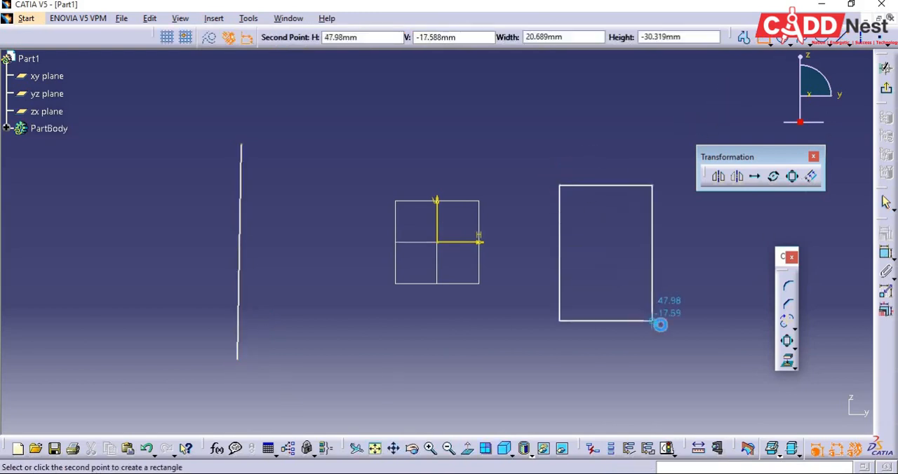
{"action": "left_click", "coordinate": [652, 321]}
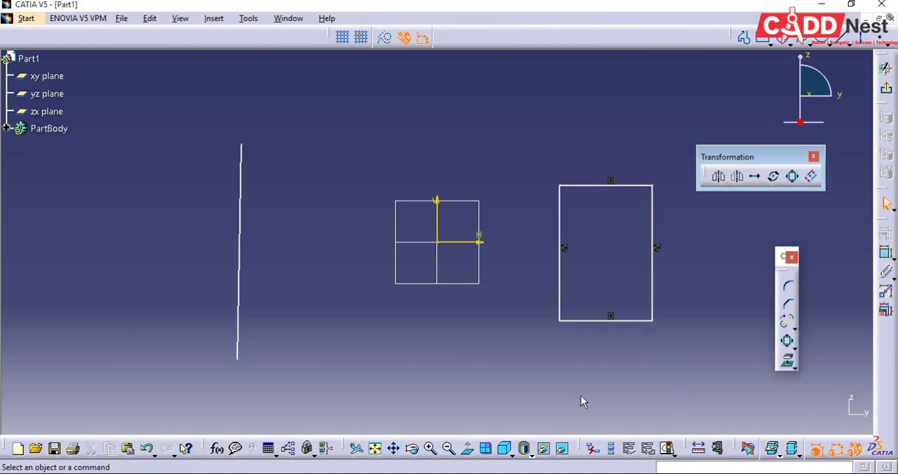
Offset the nearly vertical line towards the origin and set the offset distance to 10 mm.
{"action": "left_click", "coordinate": [811, 177]}
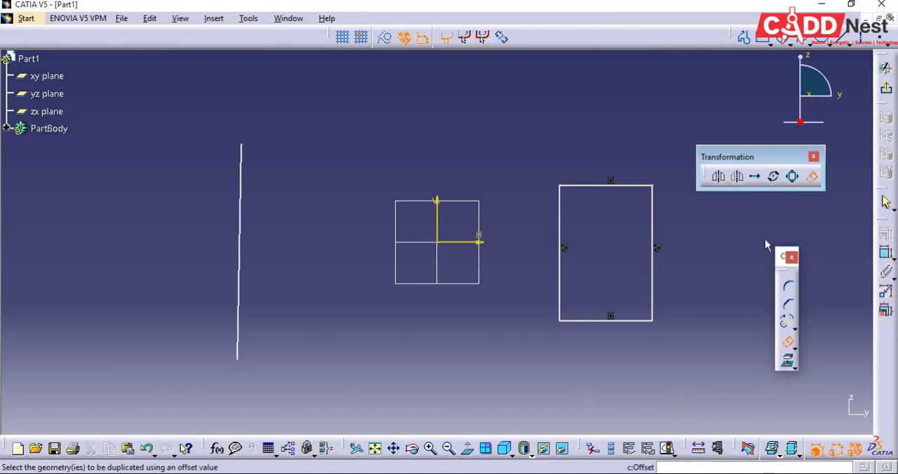
{"action": "left_click", "coordinate": [239, 324]}
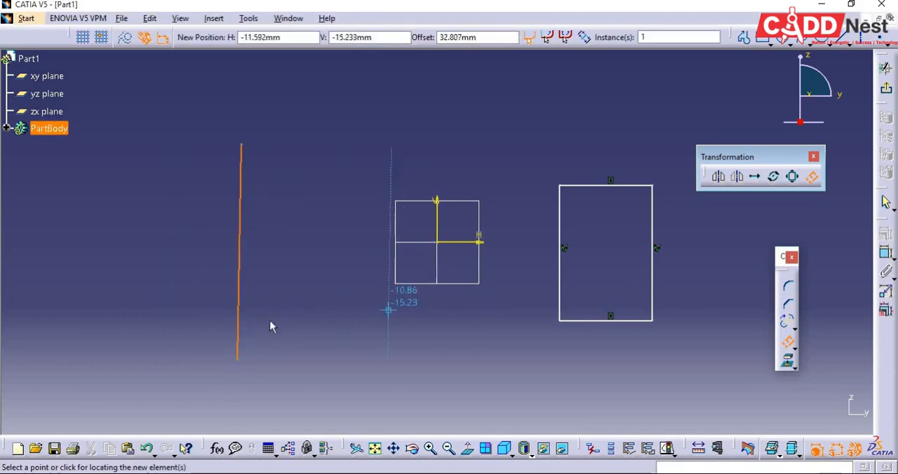
{"action": "left_click", "coordinate": [264, 324]}
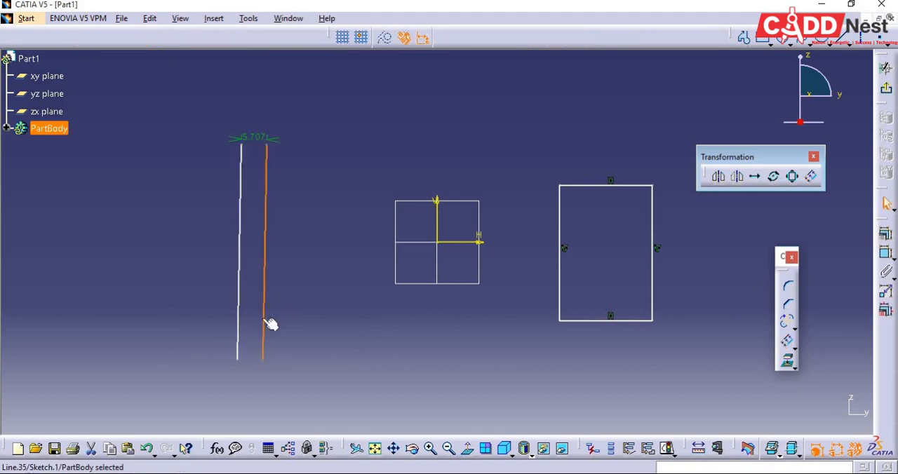
{"action": "double_click", "coordinate": [261, 138]}
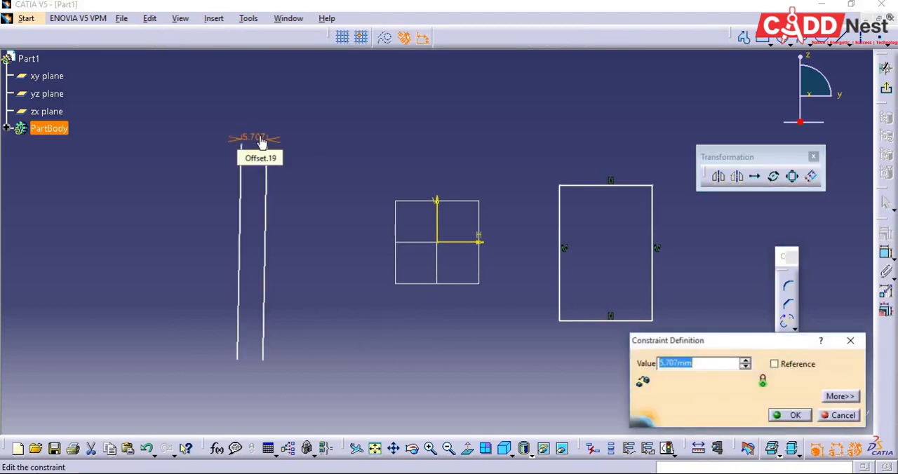
{"action": "type", "text": "10"}
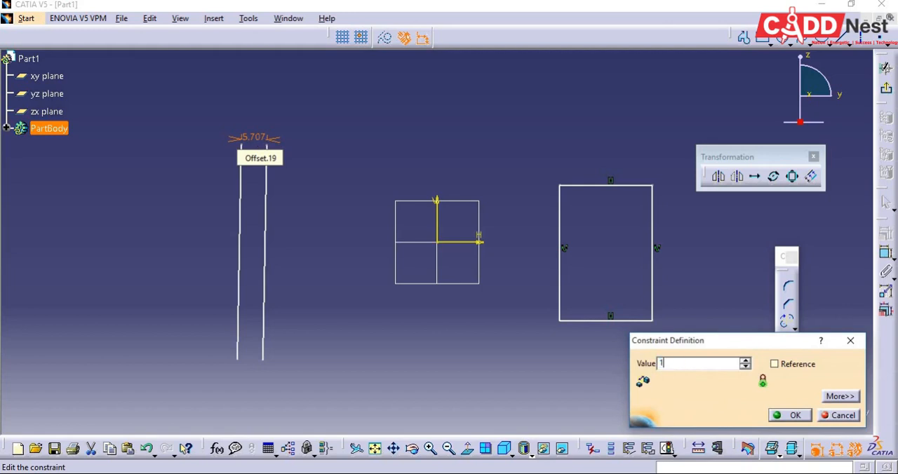
{"action": "key", "text": "Return"}
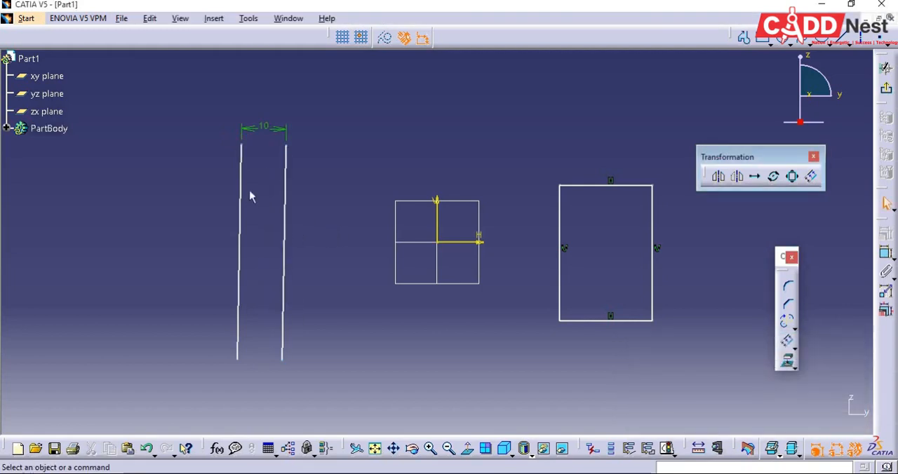
Undo the 10 mm distance change and remove the offset copy of the line.
{"action": "left_click", "coordinate": [252, 170]}
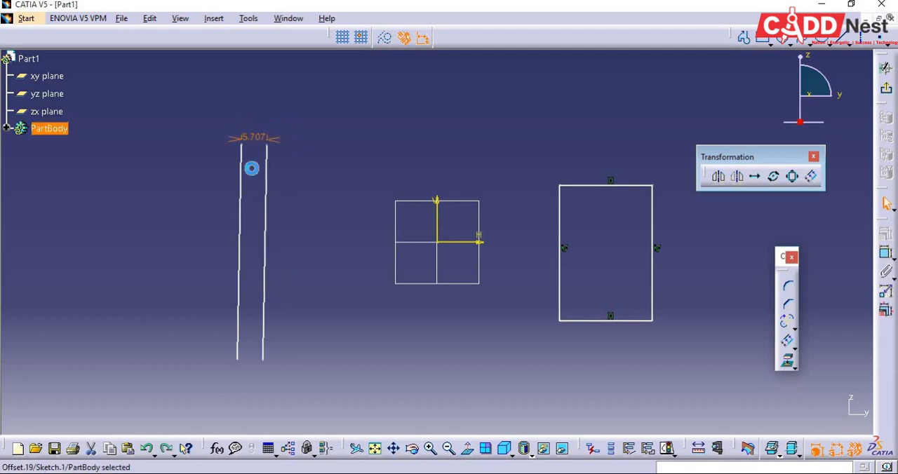
{"action": "key", "text": "Delete"}
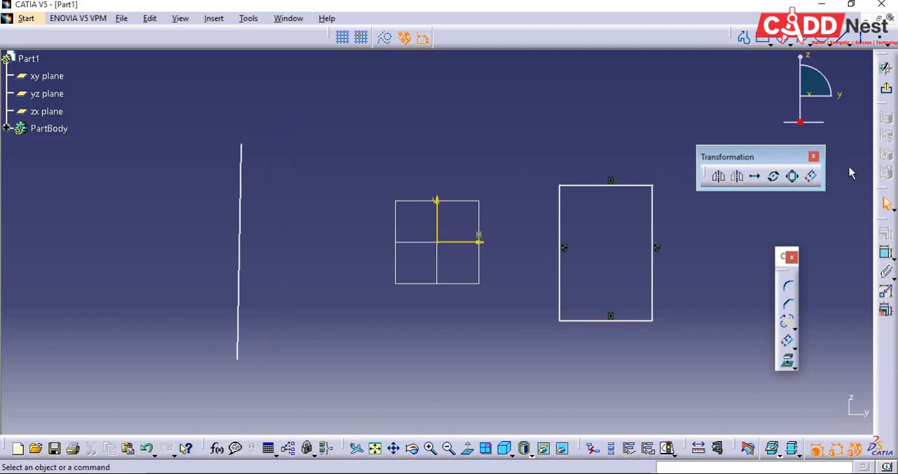
Offset the nearly vertical line away from the origin and set the offset distance to 20 mm.
{"action": "left_click", "coordinate": [811, 176]}
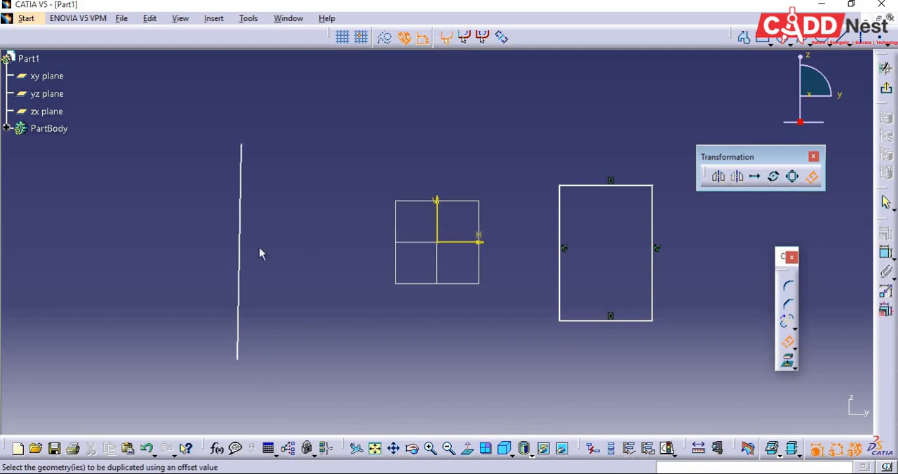
{"action": "left_click", "coordinate": [244, 278]}
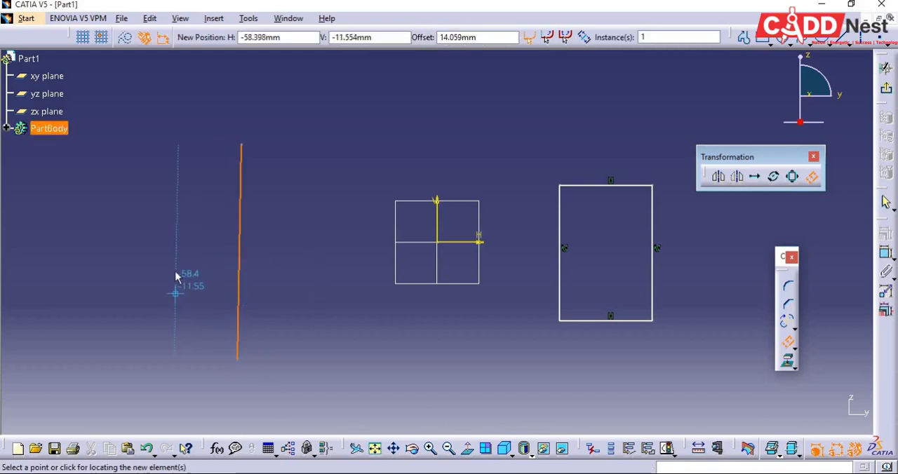
{"action": "left_click", "coordinate": [197, 270]}
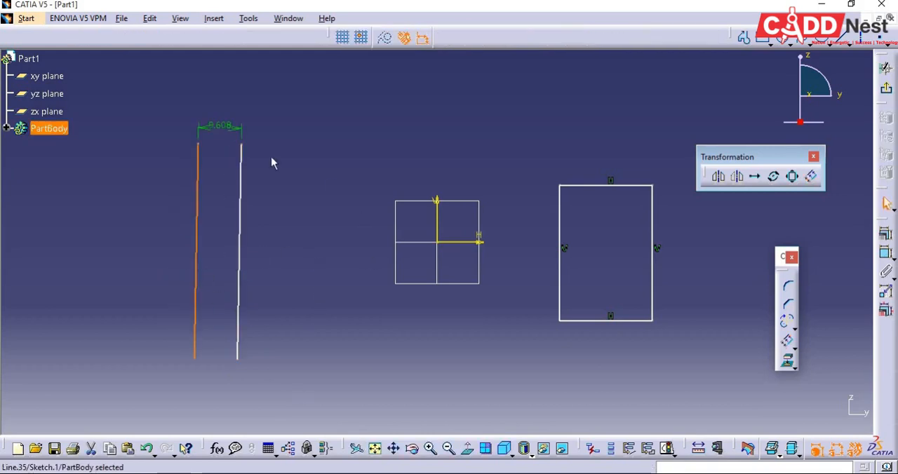
{"action": "double_click", "coordinate": [209, 125]}
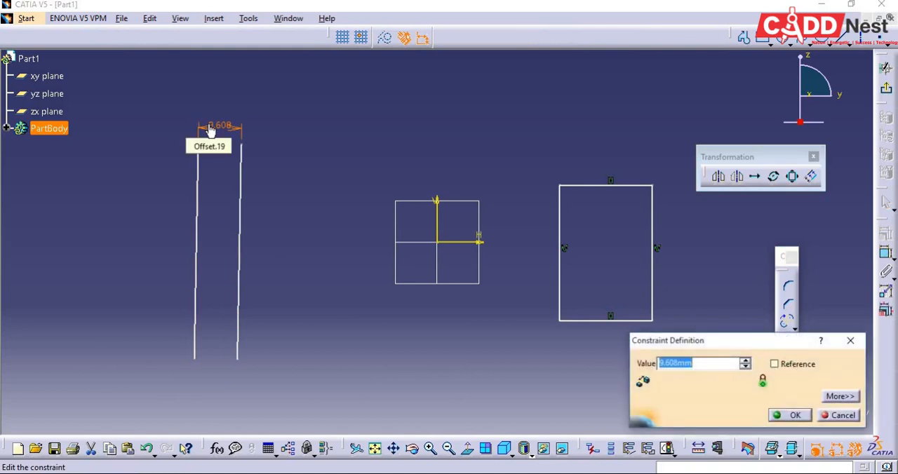
{"action": "type", "text": "20"}
{"action": "key", "text": "Return"}
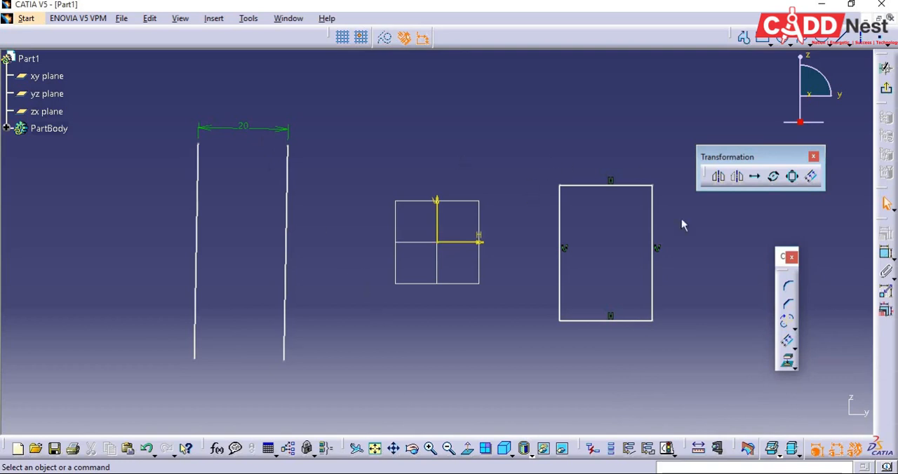
Offset the whole rectangle outwards and constrain the distance between the original and offset right edges to 10 mm.
{"action": "left_click", "coordinate": [811, 177]}
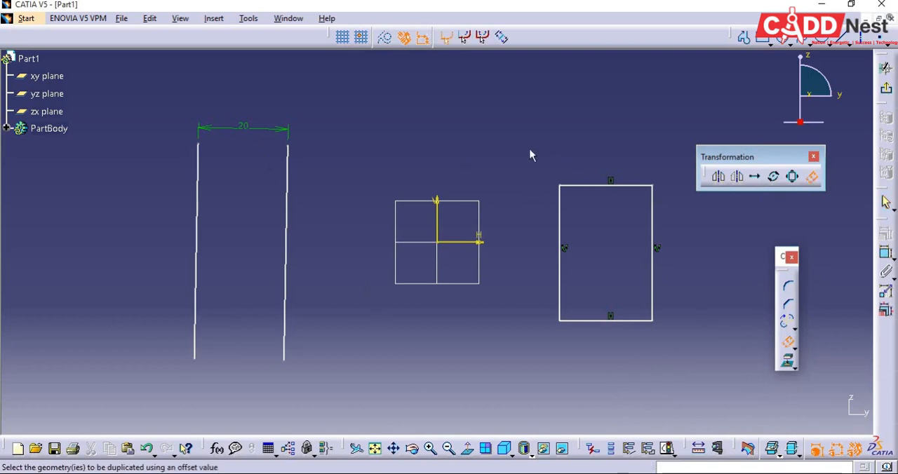
{"action": "left_click", "coordinate": [674, 345]}
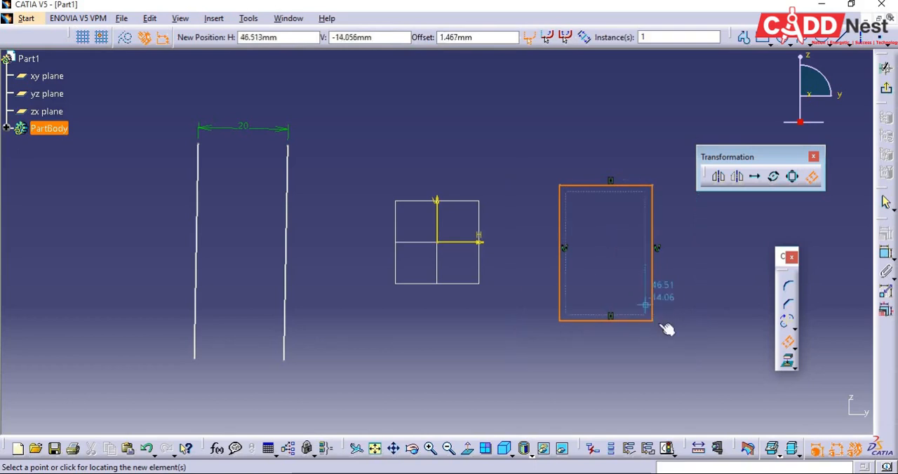
{"action": "left_click", "coordinate": [681, 264]}
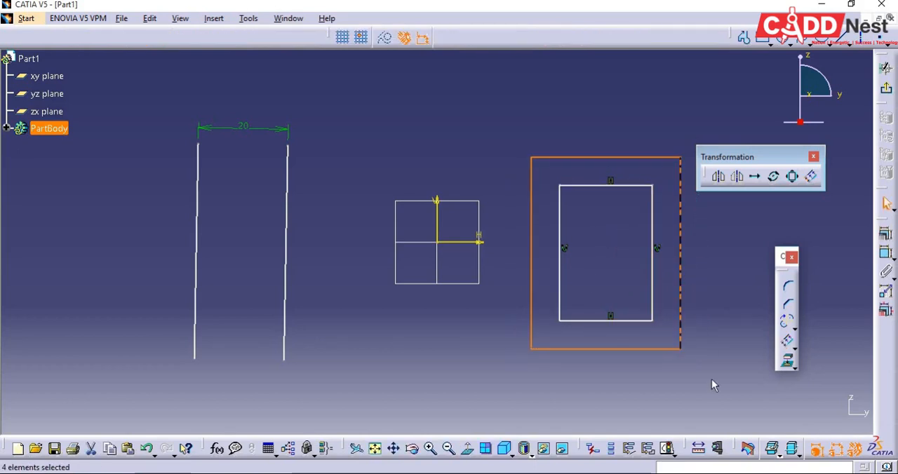
{"action": "left_click", "coordinate": [712, 387]}
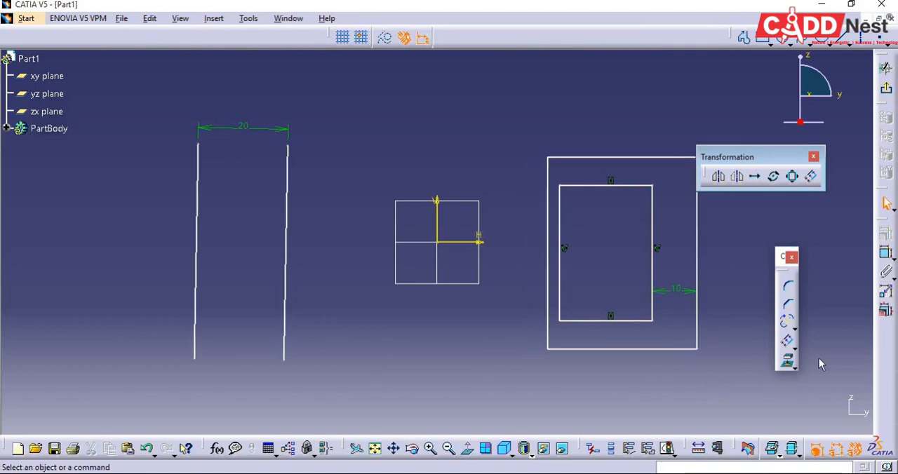